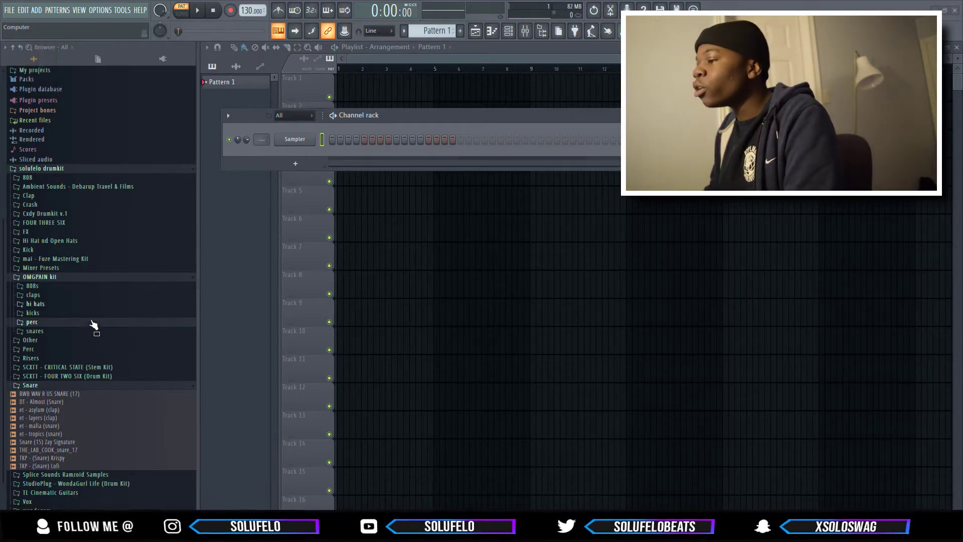
# - Load the Clap (1) Stoopidxool sample from the drum kit's Clap folder into the channel rack as a new channel
pyautogui.click(45, 296)
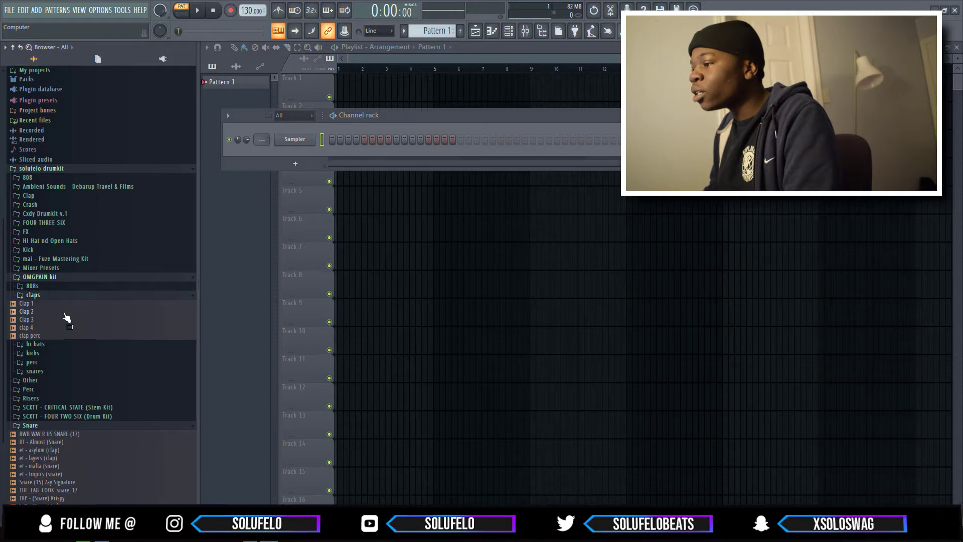
pyautogui.click(39, 277)
pyautogui.click(28, 217)
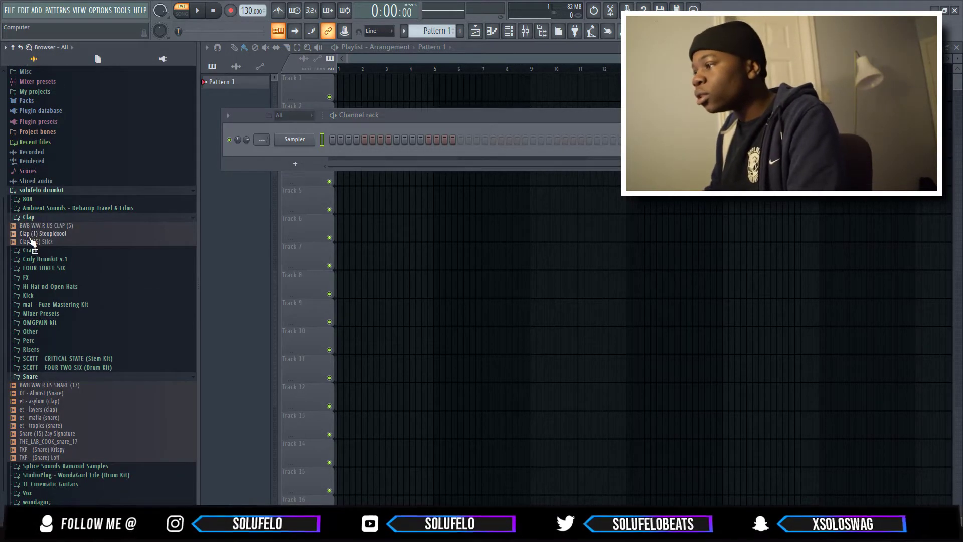
pyautogui.click(39, 235)
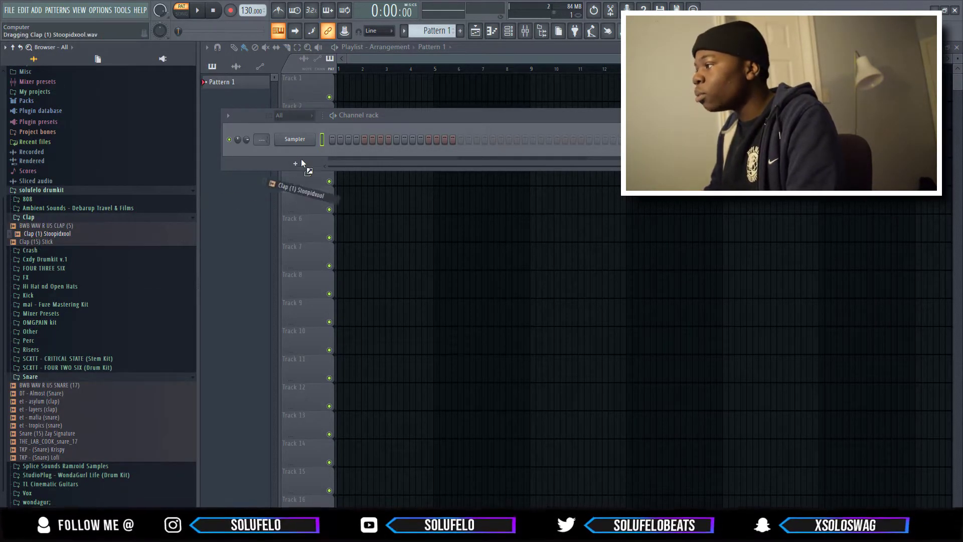
pyautogui.moveTo(299, 150); pyautogui.dragTo(307, 156)
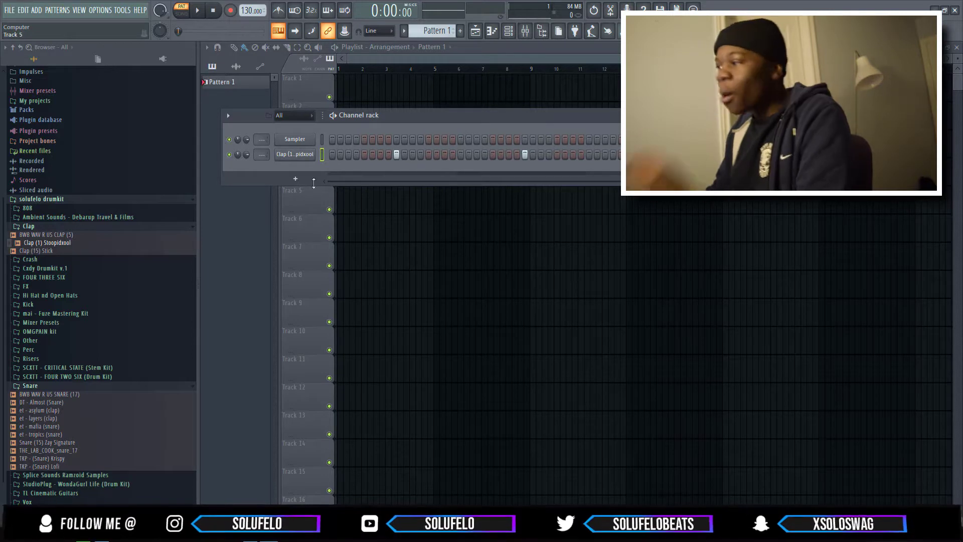
# - Add an FL Keys channel and draw a C#6 note at the start of its piano roll
pyautogui.click(295, 178)
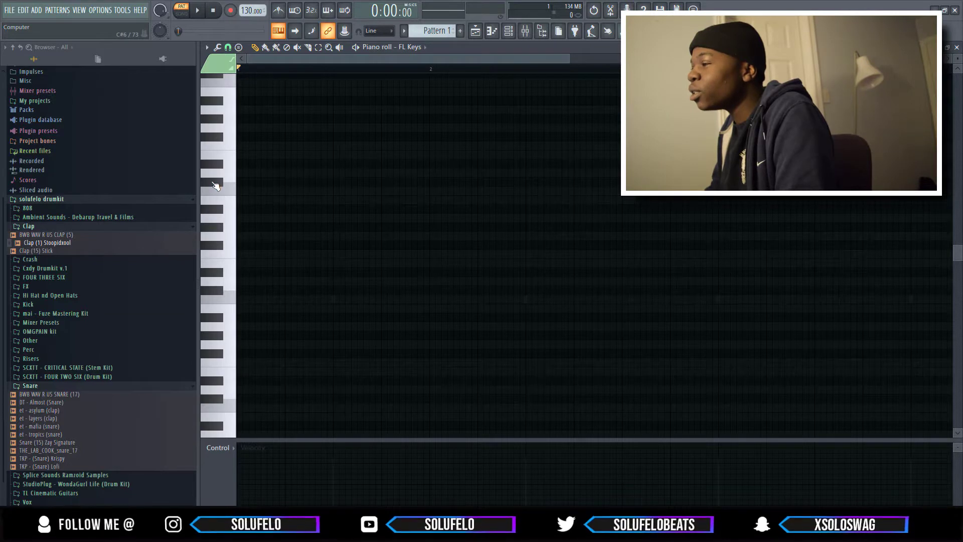
pyautogui.click(267, 185)
pyautogui.moveTo(259, 184); pyautogui.dragTo(327, 187)
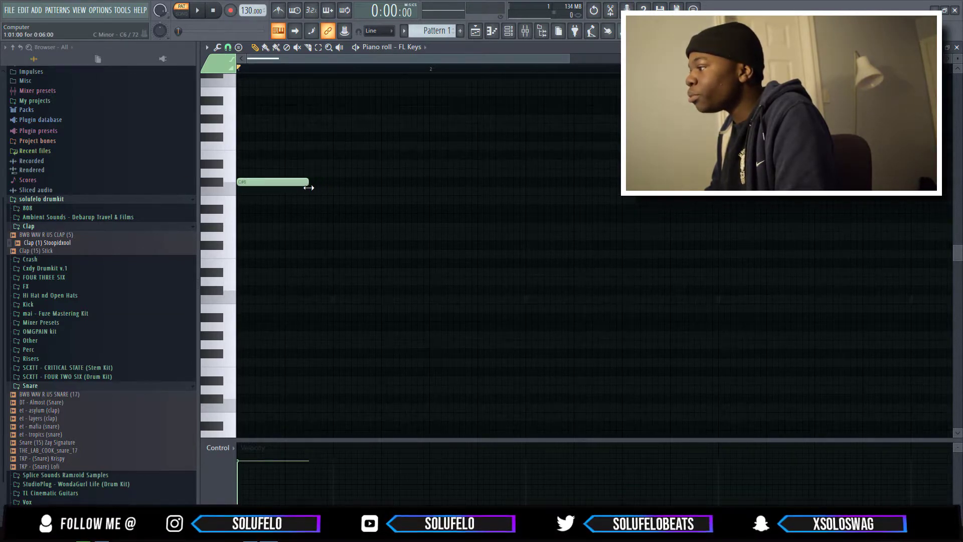
pyautogui.press('space')
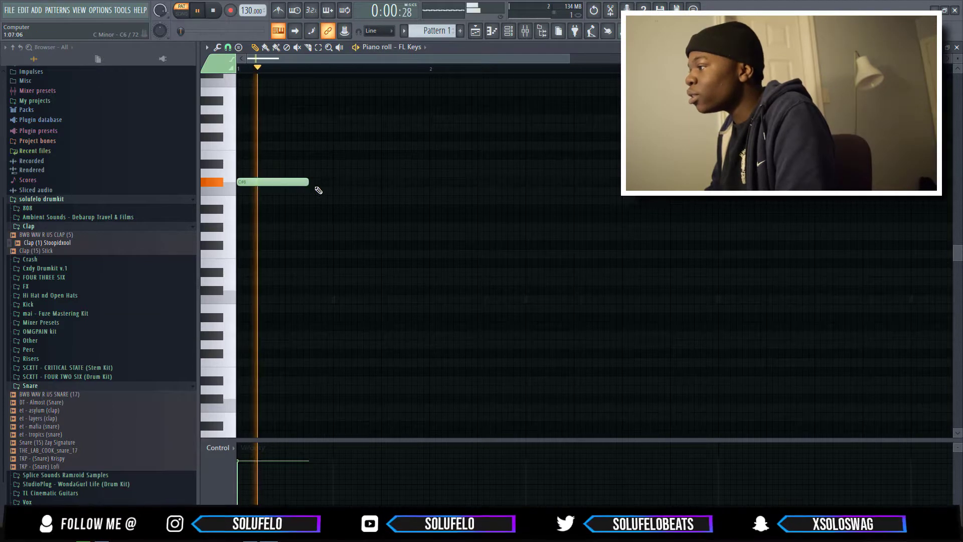
pyautogui.press('space')
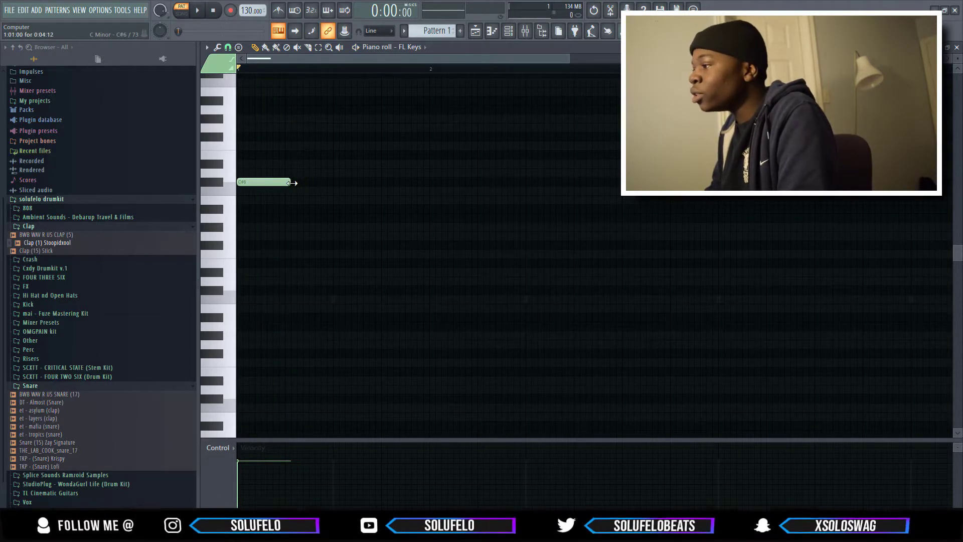
# - Add a second C#6 note late in bar 1 and a B5 note at the start of bar 2
pyautogui.click(332, 182)
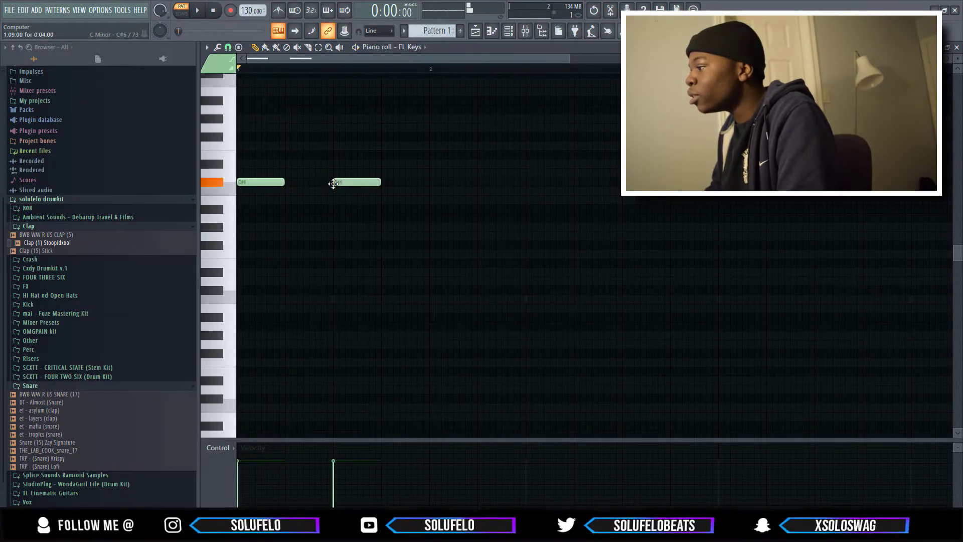
pyautogui.click(427, 200)
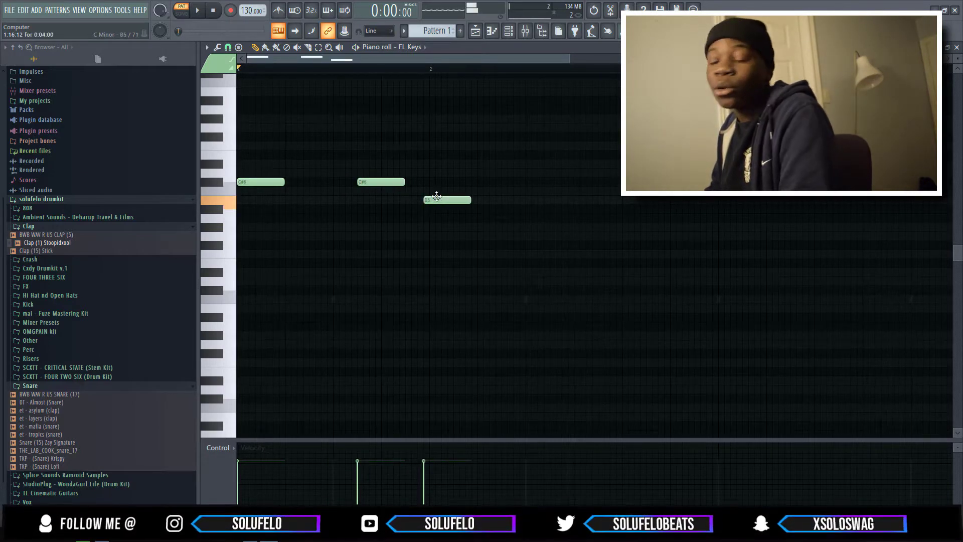
pyautogui.moveTo(436, 196); pyautogui.dragTo(454, 201)
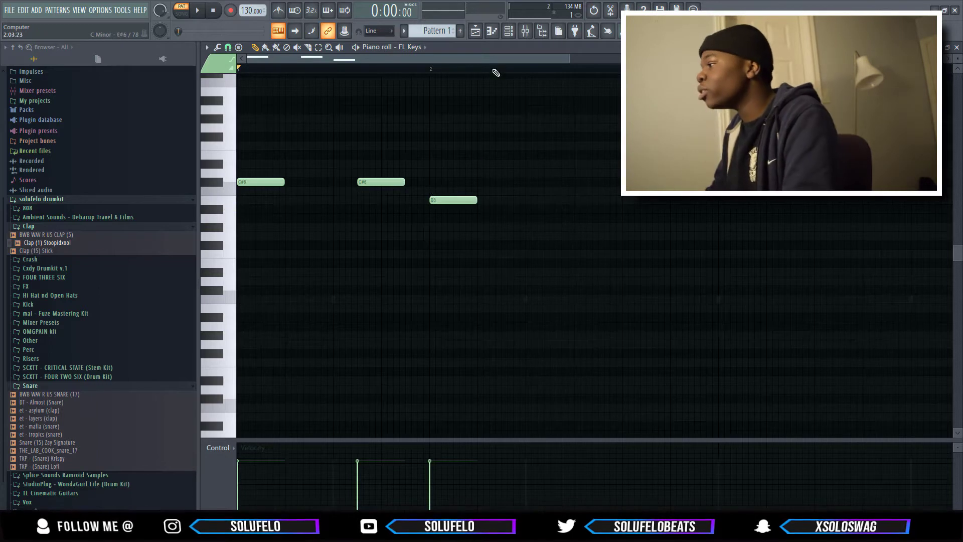
pyautogui.moveTo(569, 59); pyautogui.dragTo(662, 60)
pyautogui.press('space')
pyautogui.press('space')
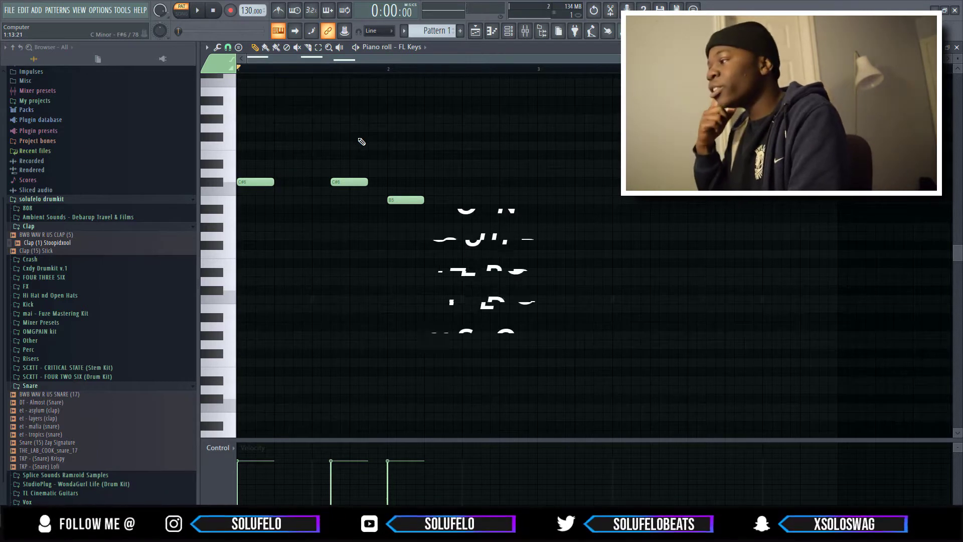
# - Extend the FL Keys melody with C6 in mid bar 2, A5 at bar 3 and B5 late in bar 3, and play it back
pyautogui.press('space')
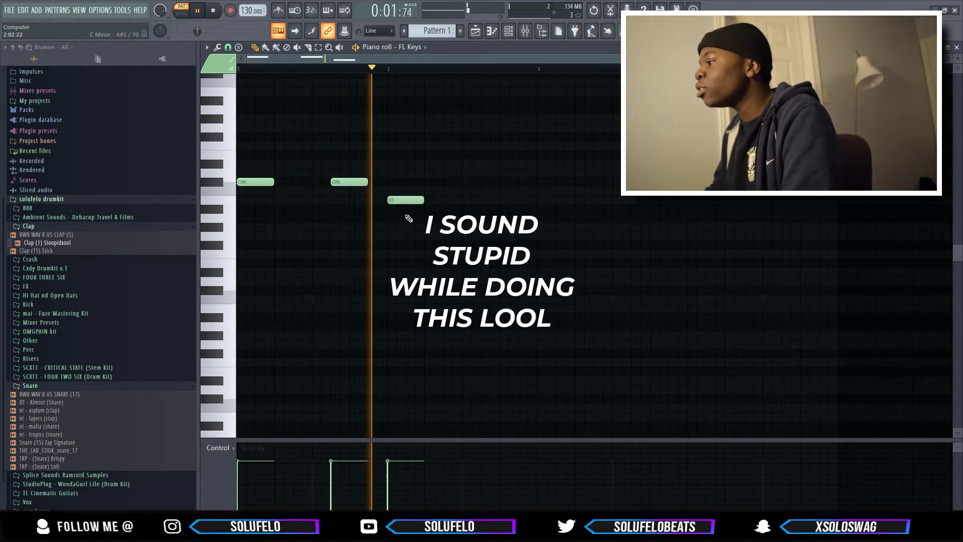
pyautogui.press('space')
pyautogui.moveTo(450, 192); pyautogui.dragTo(443, 195)
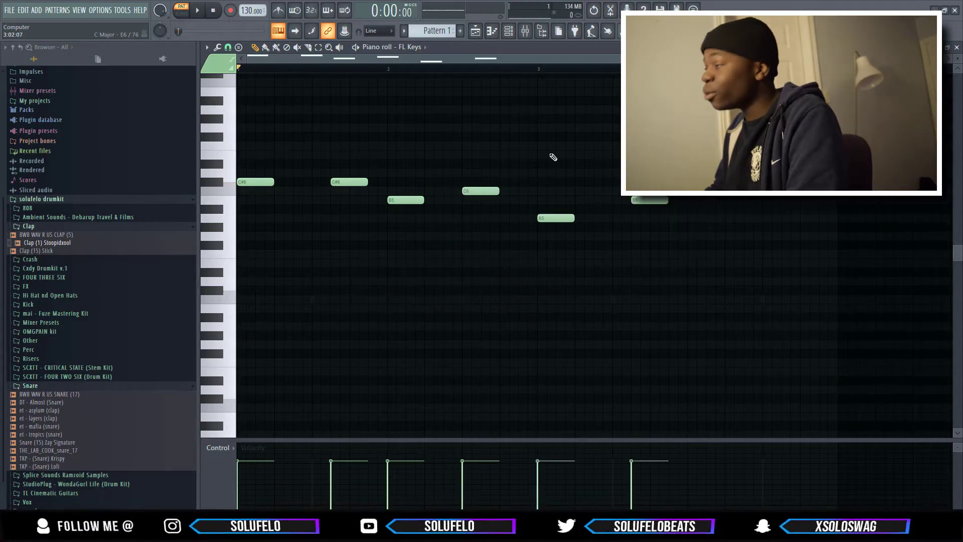
pyautogui.press('space')
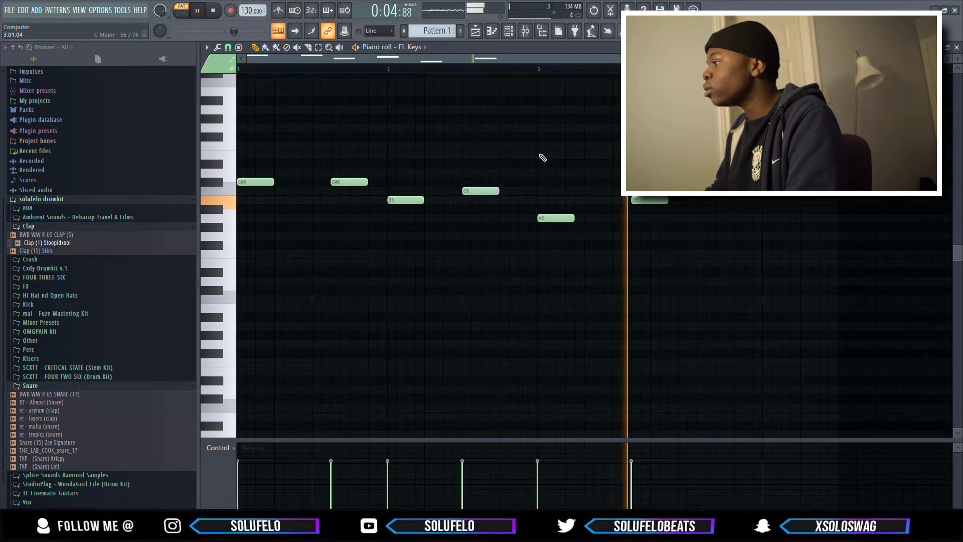
pyautogui.press('space')
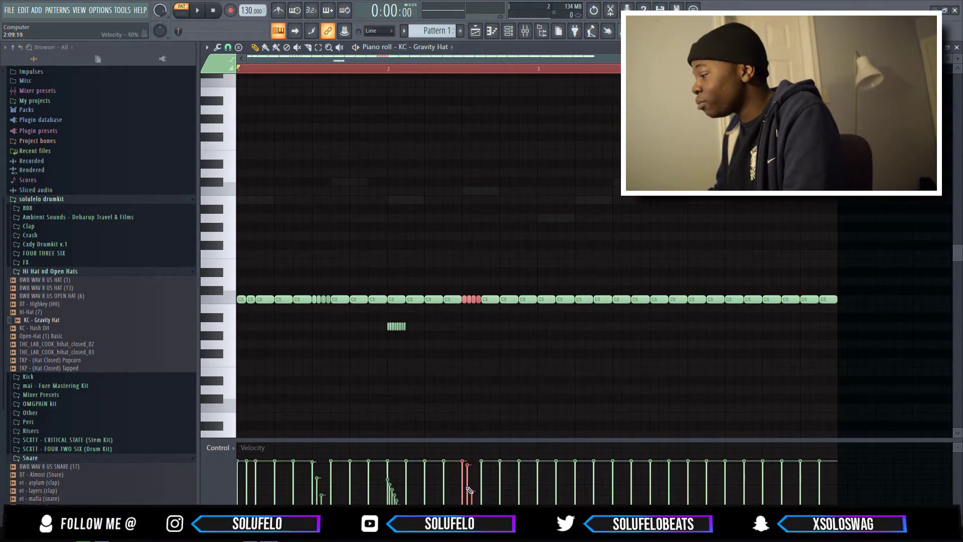
# - Delete the Gravity Hat notes from the end of bar 2 onward and place one C5 note after the remaining ones
pyautogui.moveTo(885, 353); pyautogui.dragTo(536, 217)
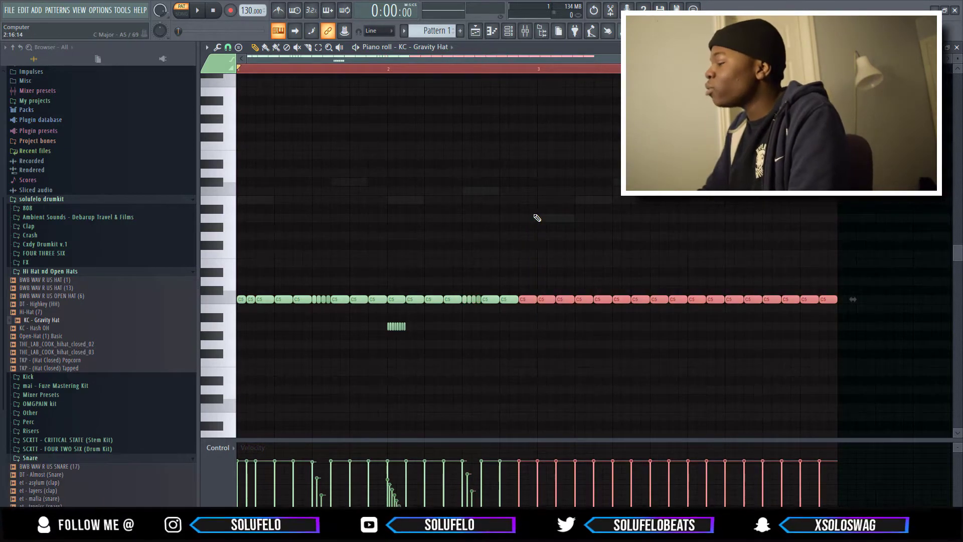
pyautogui.press('Delete')
pyautogui.hotkey('ctrl', 'a')
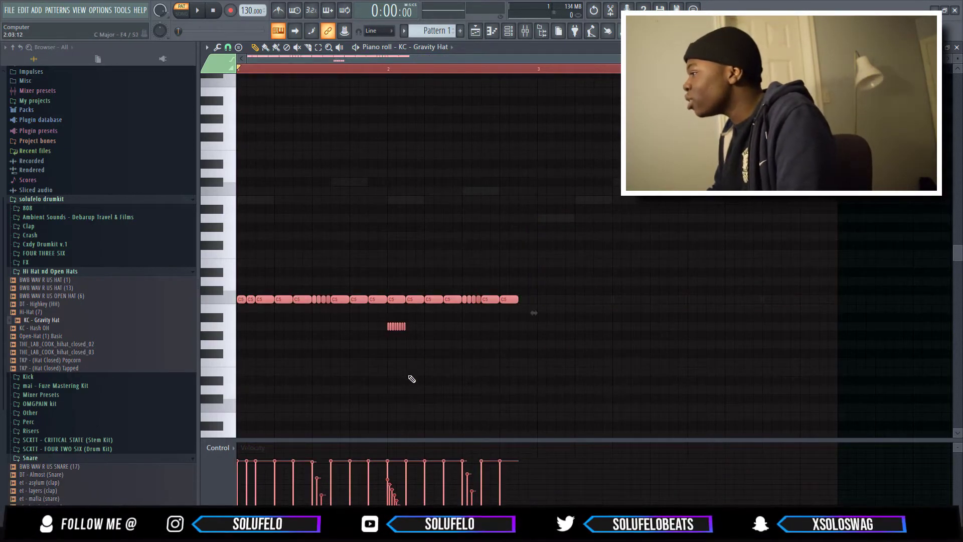
pyautogui.click(490, 391)
pyautogui.rightClick(490, 391)
pyautogui.click(527, 300)
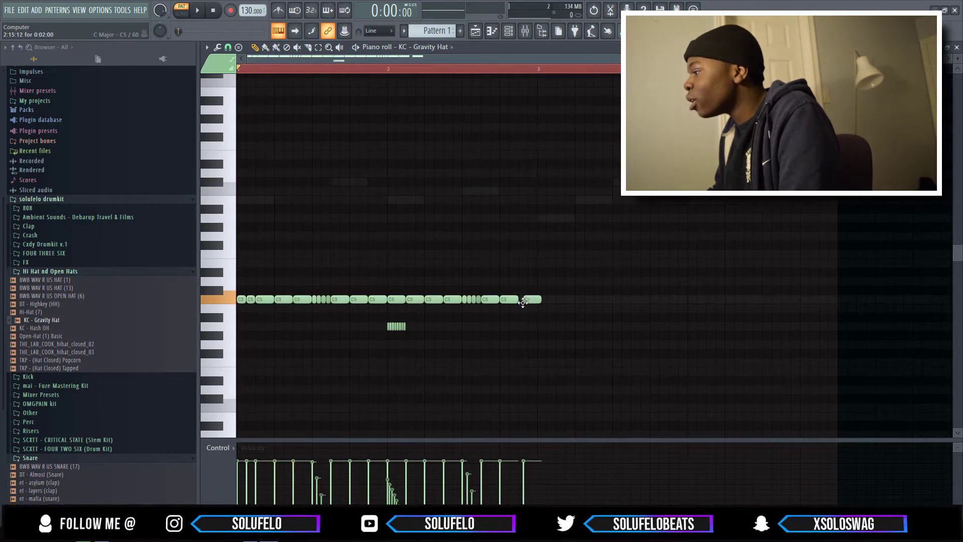
# - Duplicate the two-bar Gravity Hat pattern into bars 3 and 4 and close its piano roll
pyautogui.hotkey('ctrl', 'a')
pyautogui.moveTo(248, 301)
pyautogui.mouseDown()
pyautogui.moveTo(582, 333)
pyautogui.moveTo(549, 334)
pyautogui.mouseUp()
pyautogui.click(548, 335)
pyautogui.rightClick(548, 335)
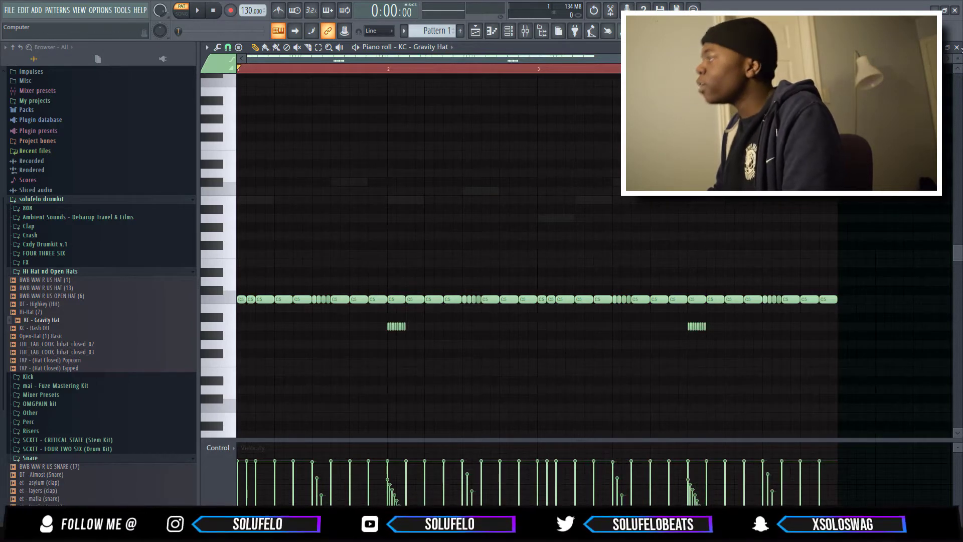
pyautogui.press('Escape')
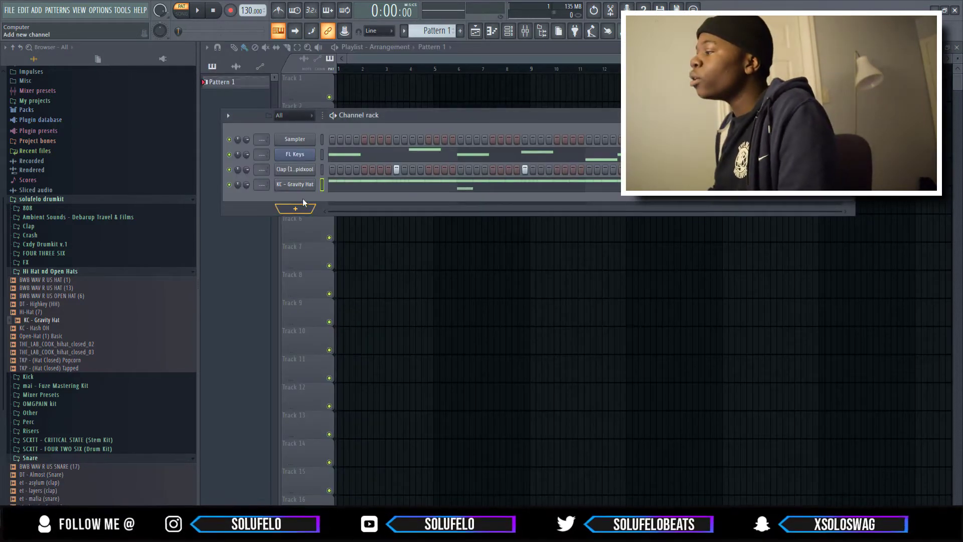
# - Load 808 (29) Overused Short Zay 808 from the 808 folder as a new channel and open its piano roll
pyautogui.click(68, 272)
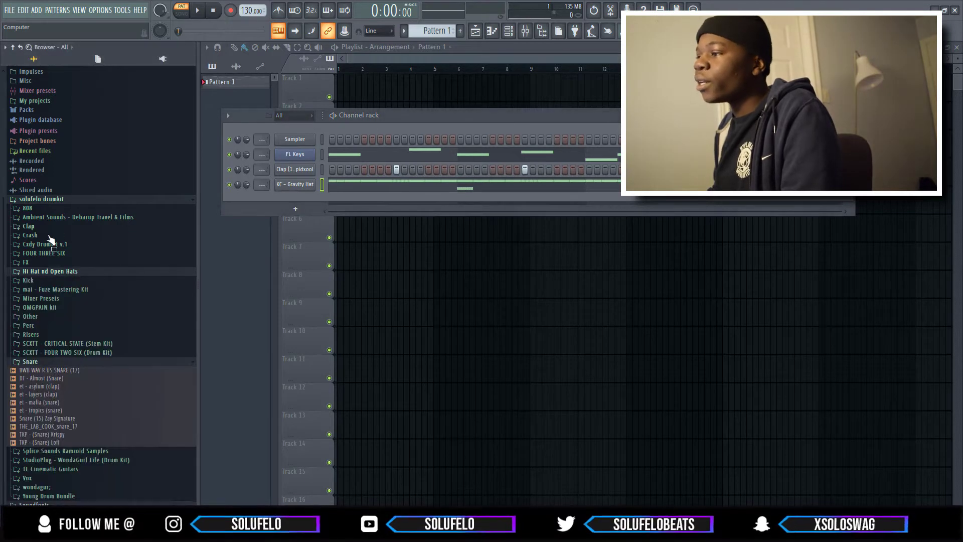
pyautogui.click(30, 209)
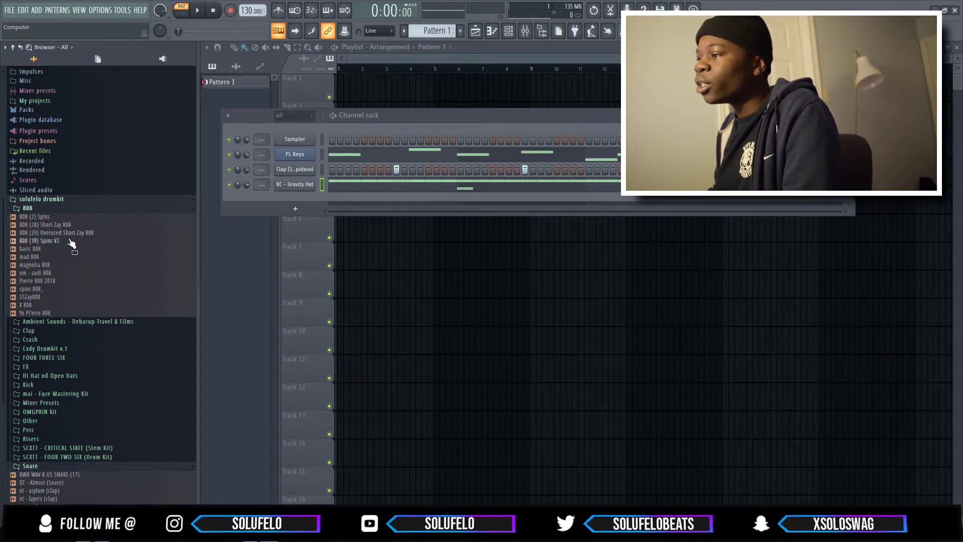
pyautogui.moveTo(71, 232); pyautogui.dragTo(306, 197)
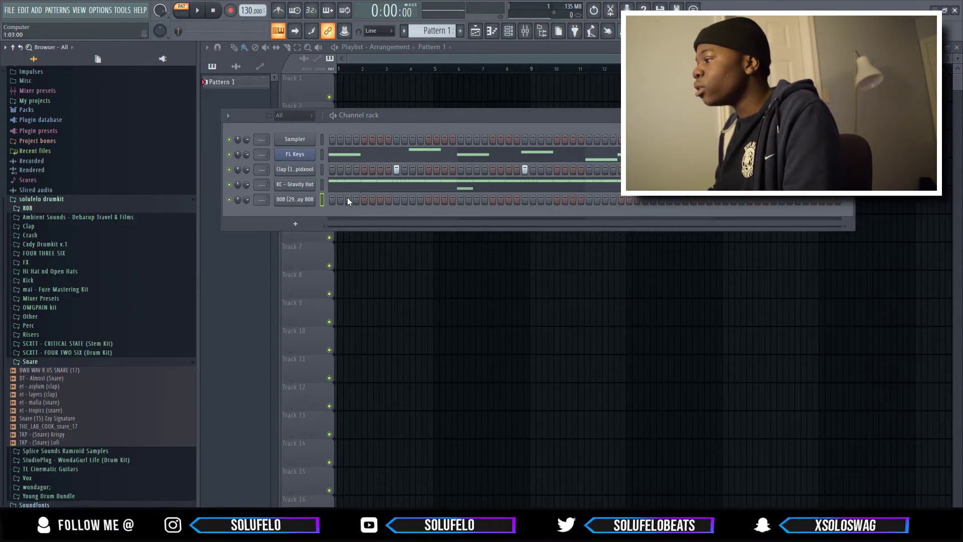
pyautogui.rightClick(312, 199)
pyautogui.click(336, 201)
# - Draw an 808 line of three back-to-back three-step B5 notes, an A5 in bar 2 and a G#5 ending at bar 3
pyautogui.click(246, 199)
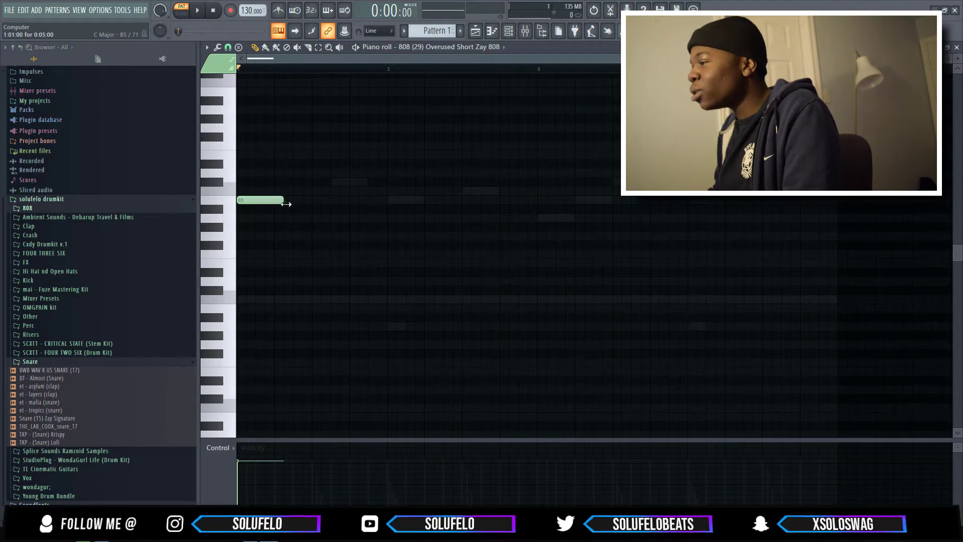
pyautogui.moveTo(286, 204); pyautogui.dragTo(289, 205)
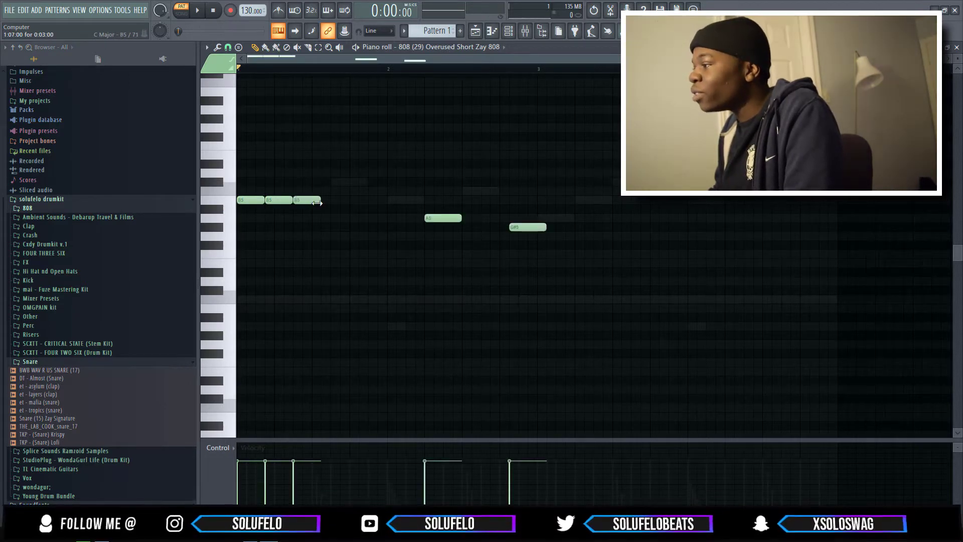
pyautogui.click(341, 227)
pyautogui.press('space')
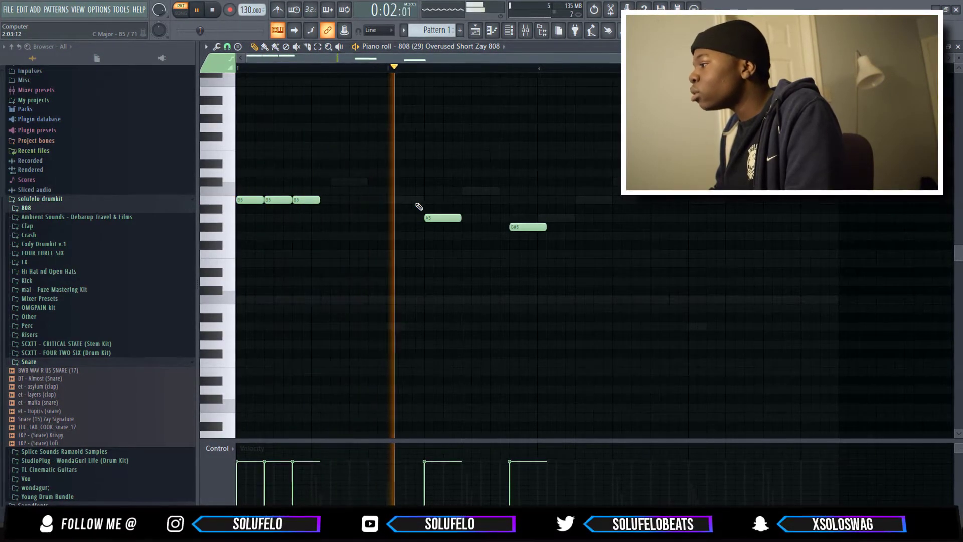
pyautogui.moveTo(533, 230); pyautogui.dragTo(523, 230)
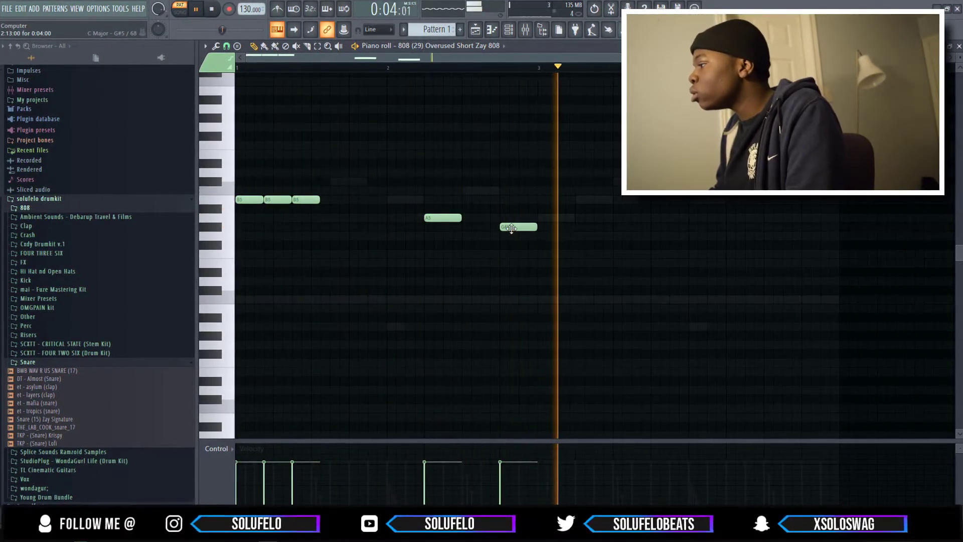
pyautogui.press('space')
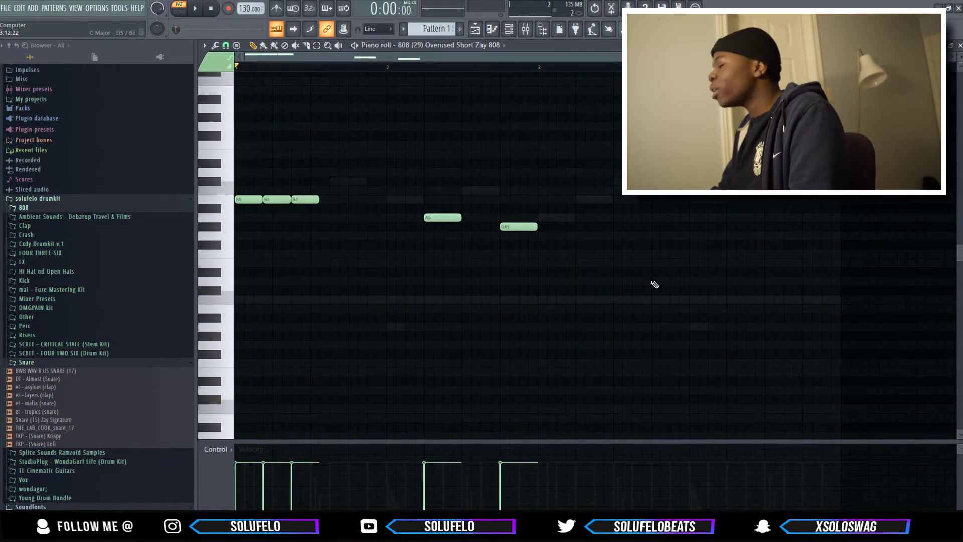
# - Duplicate all the 808 notes and align the copy to start at bar 3
pyautogui.moveTo(640, 279); pyautogui.dragTo(265, 140)
pyautogui.hotkey('ctrl', 'b')
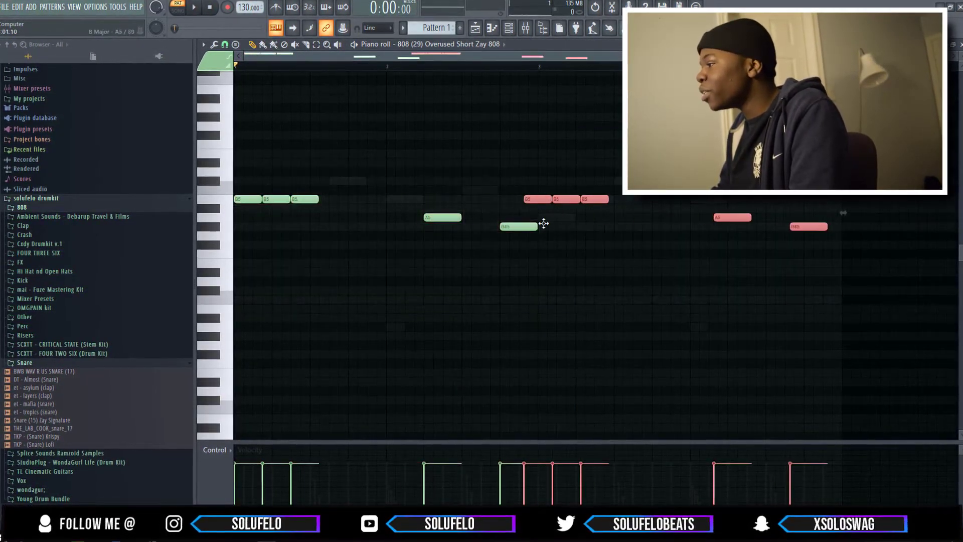
pyautogui.moveTo(544, 225); pyautogui.dragTo(559, 226)
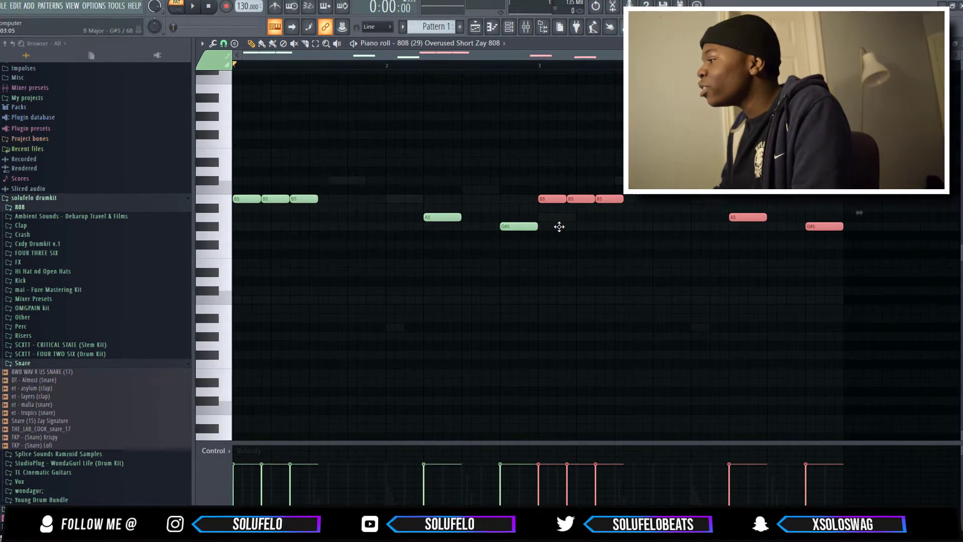
pyautogui.click(559, 226)
pyautogui.rightClick(560, 225)
# - Lower the three back-to-back B5 notes in bar 3 by two semitones to A5
pyautogui.moveTo(628, 214); pyautogui.dragTo(556, 176)
pyautogui.press('Down')
pyautogui.press('Down')
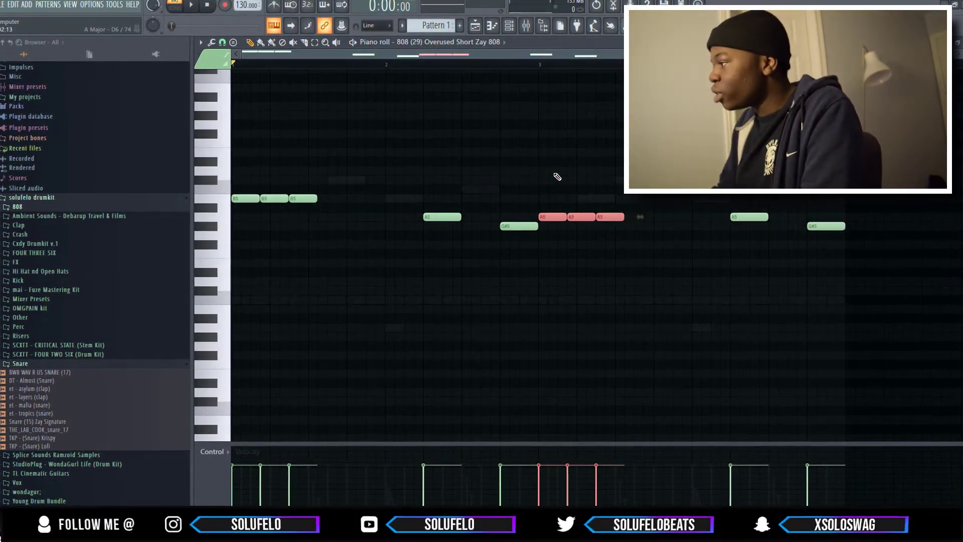
pyautogui.click(555, 172)
pyautogui.rightClick(558, 173)
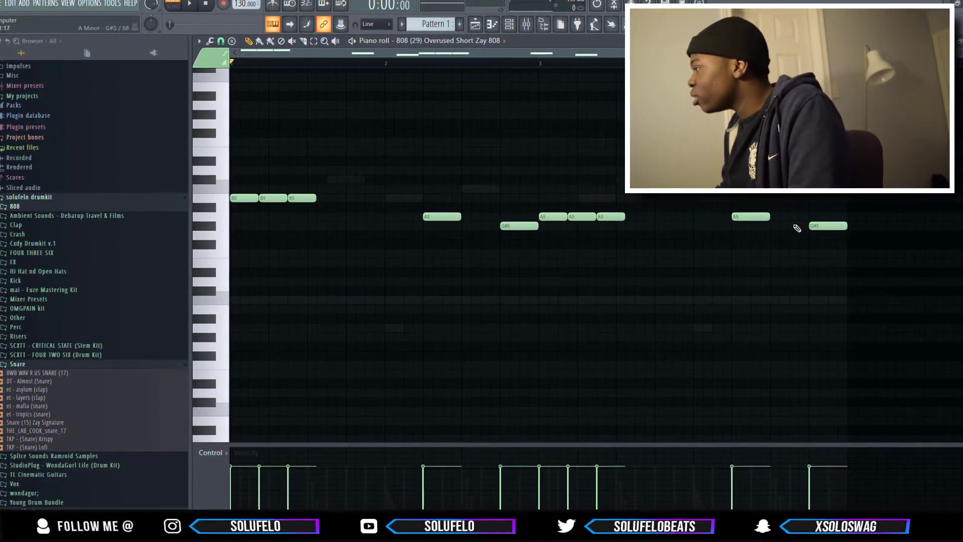
# - Raise the bar 4 A5 note to B5 and shorten the first A5 note of bar 3 to one step
pyautogui.moveTo(752, 215); pyautogui.dragTo(750, 196)
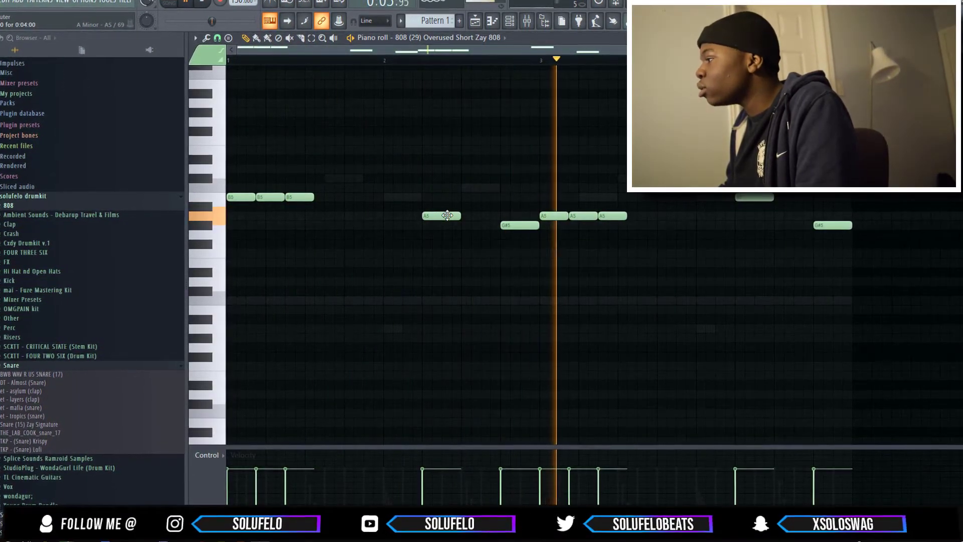
pyautogui.press('space')
pyautogui.moveTo(568, 215); pyautogui.dragTo(550, 214)
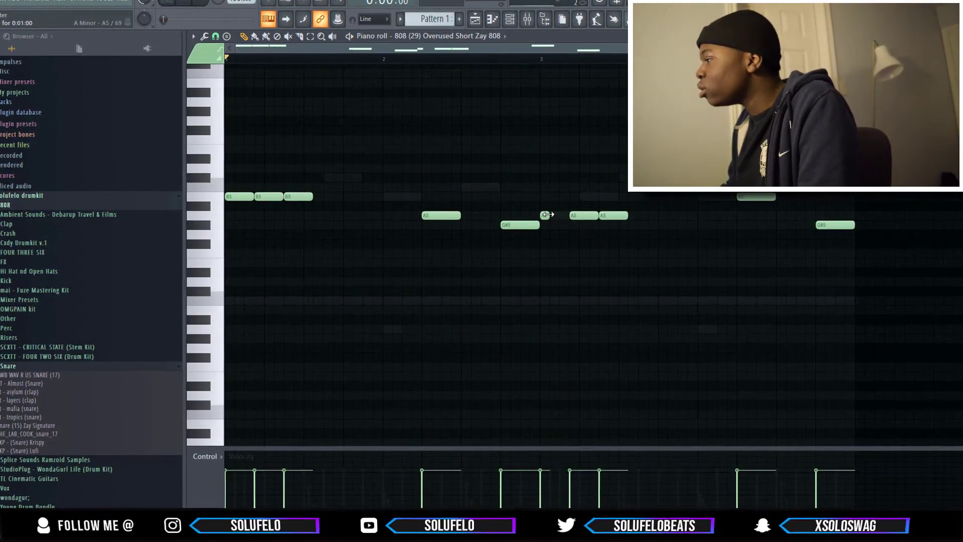
# - Add a one-step A5 note right after the shortened A5 at the start of bar 3 and play the 808 line
pyautogui.click(559, 216)
pyautogui.press('space')
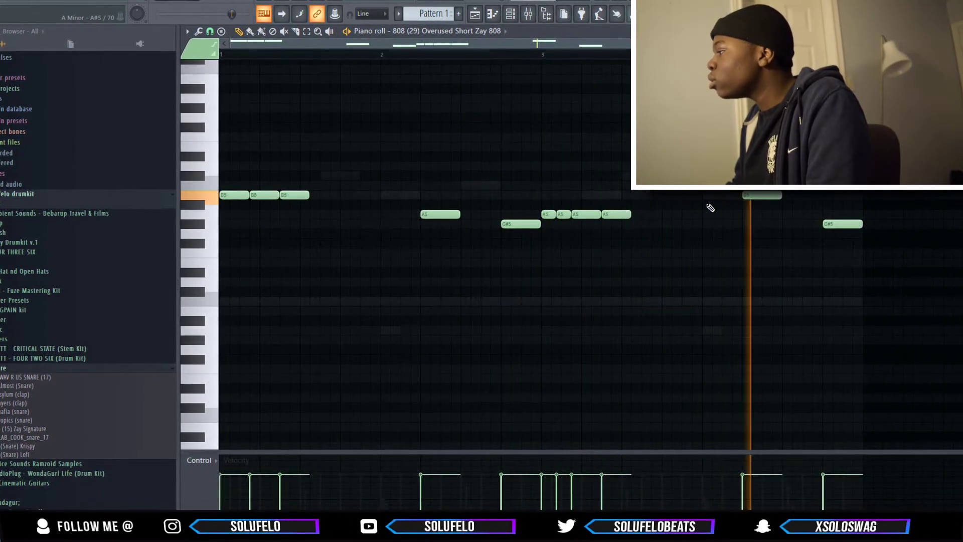
pyautogui.press('space')
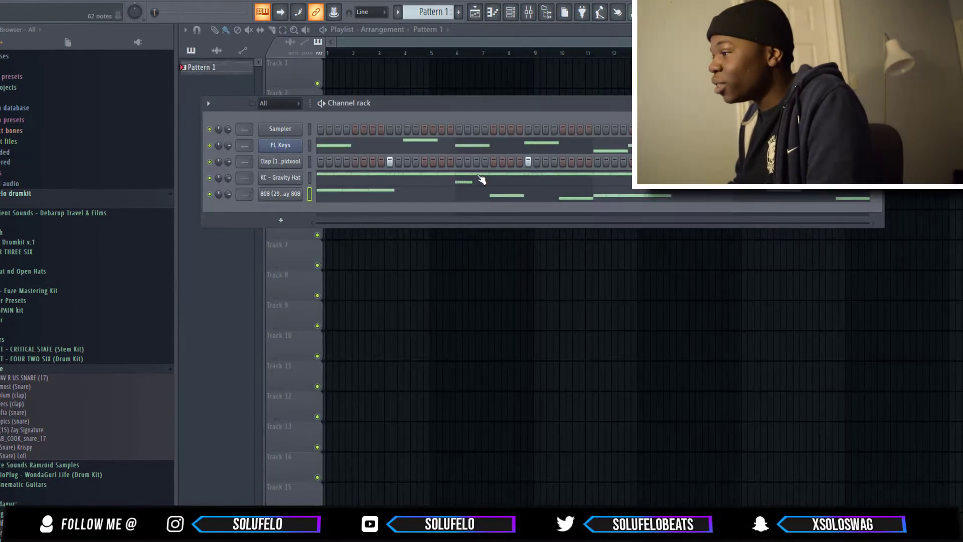
# - Preview the BWB WAV R US SNARE (17) sample and play back the 808 line in the piano roll
pyautogui.click(11, 376)
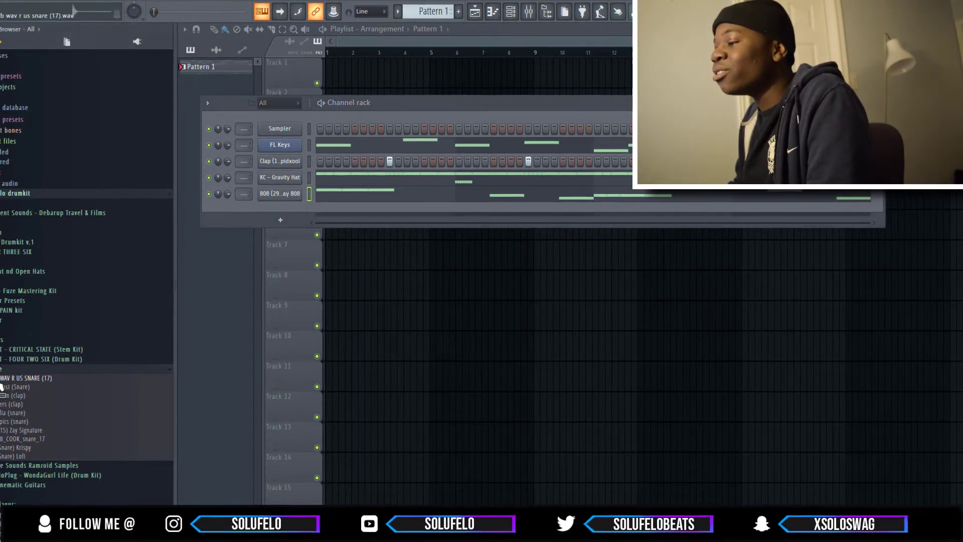
pyautogui.click(319, 195)
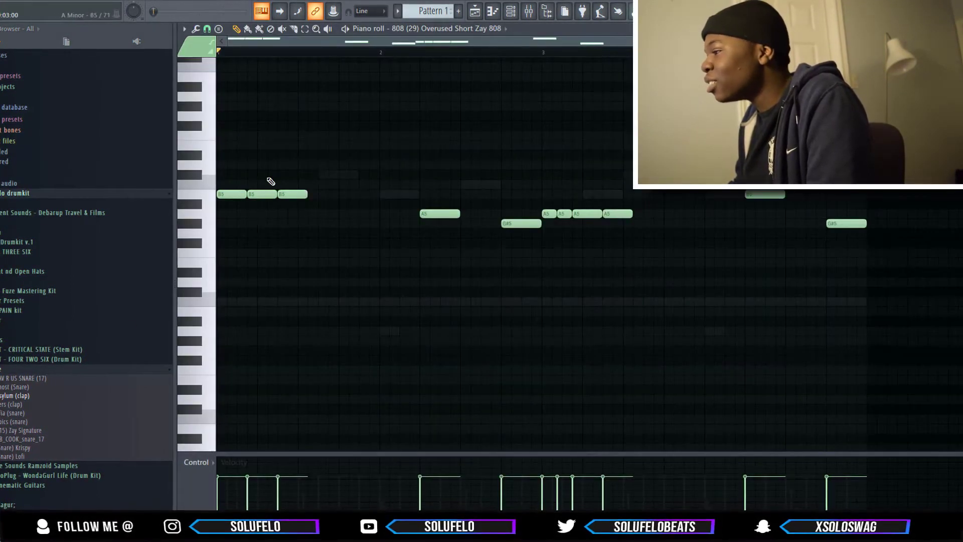
pyautogui.press('space')
pyautogui.press('space')
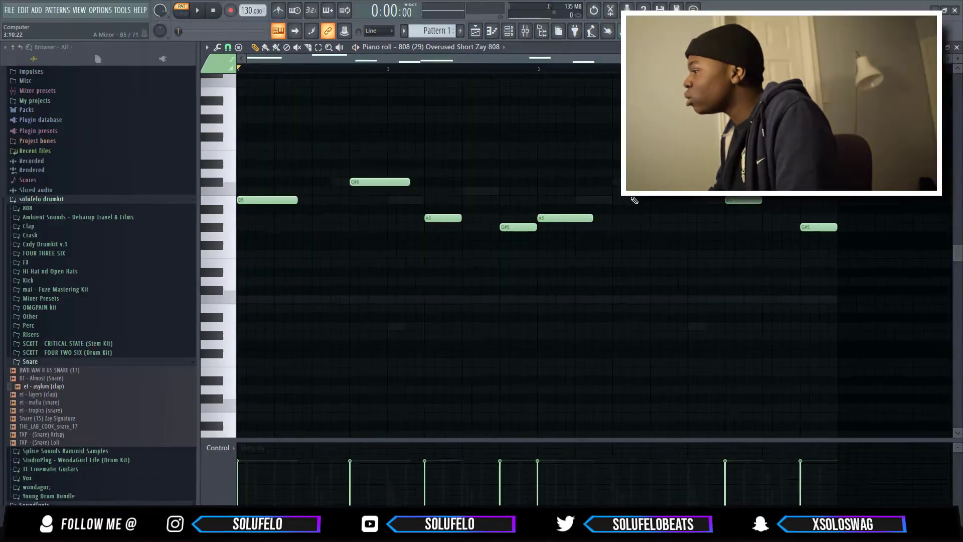
# - Play the reworked 808 line and place a B5 note in the second half of bar 3
pyautogui.press('space')
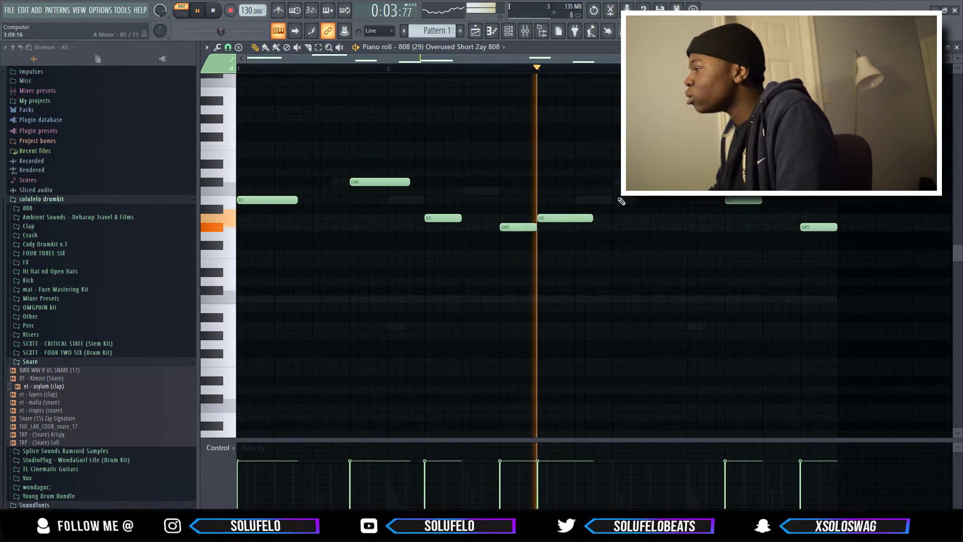
pyautogui.press('space')
pyautogui.click(642, 200)
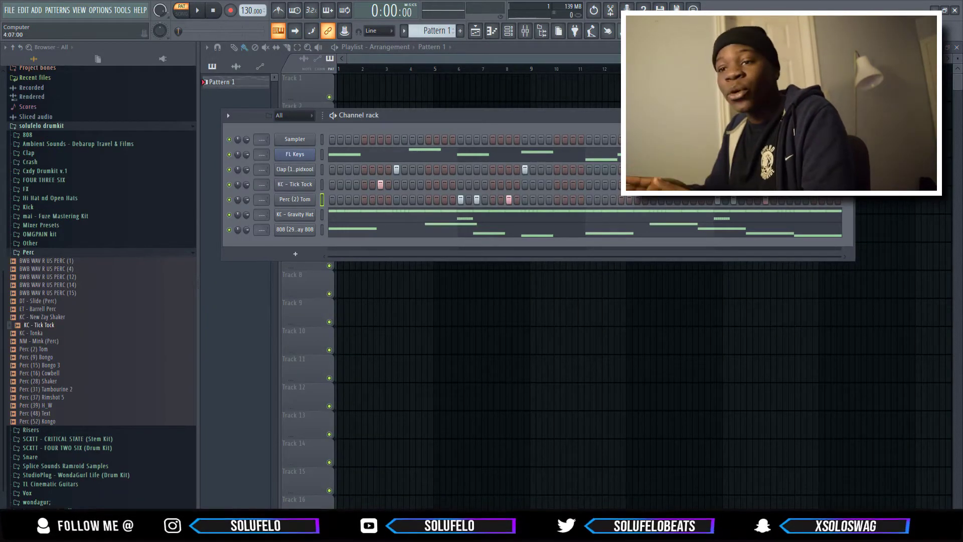
# - Raise the listening volume and play back the full pattern with the percussion several times
pyautogui.press('space')
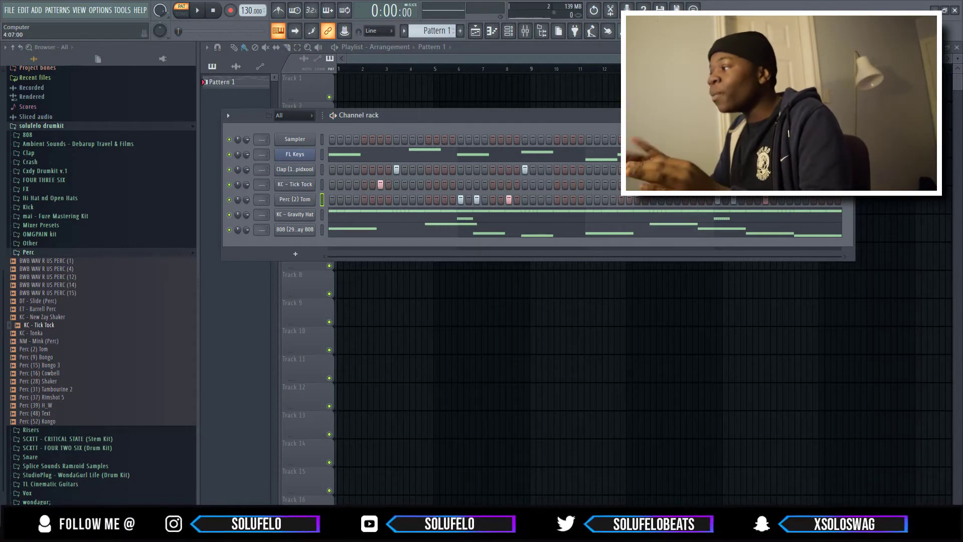
pyautogui.press('XF86AudioRaiseVolume')
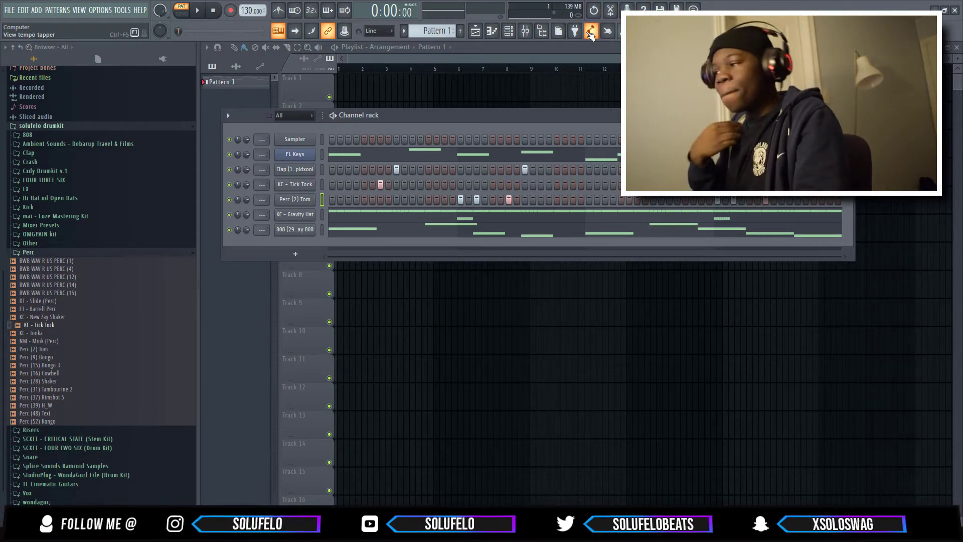
pyautogui.press('space')
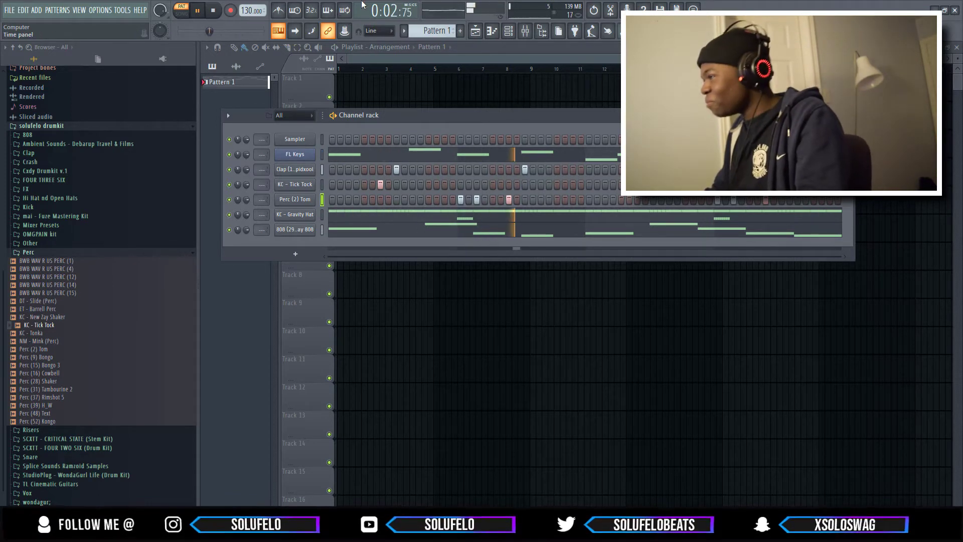
pyautogui.press('space')
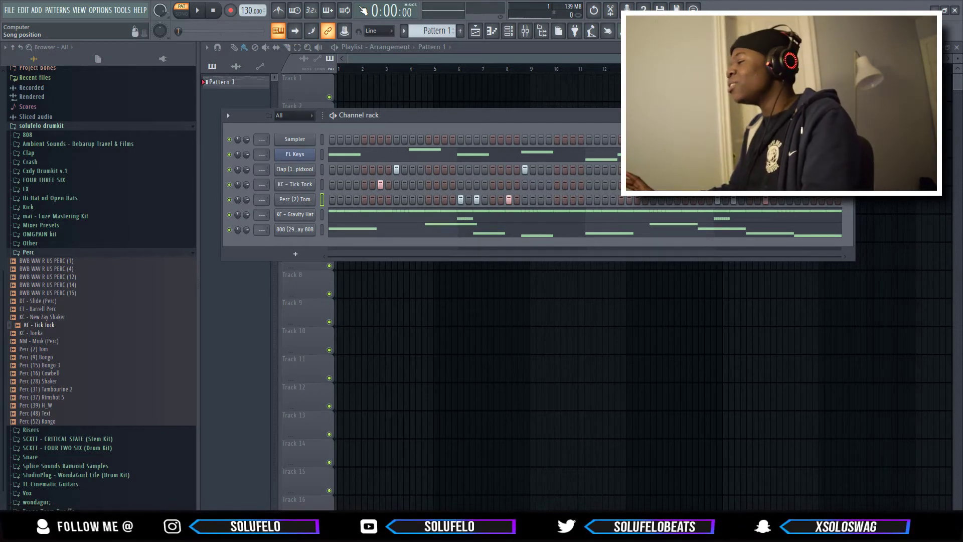
pyautogui.press('space')
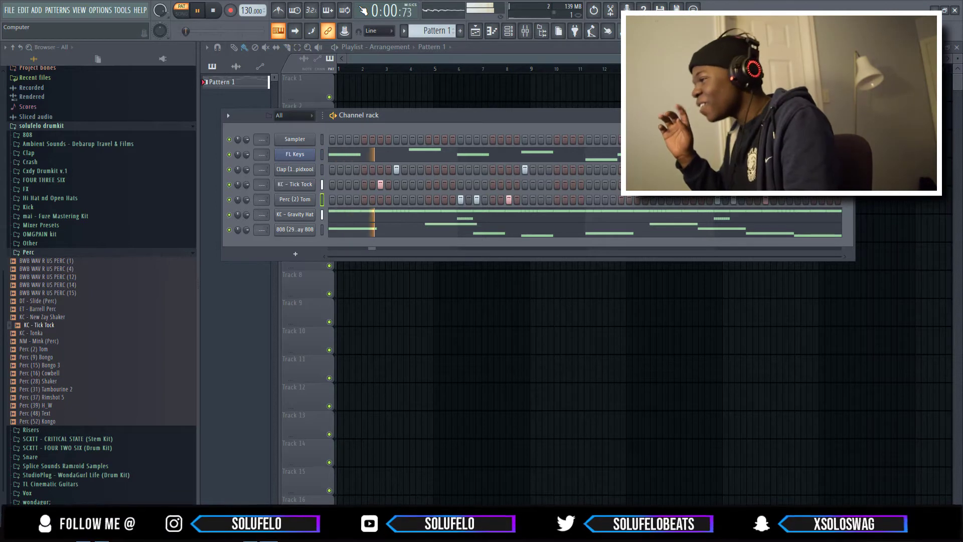
pyautogui.press('space')
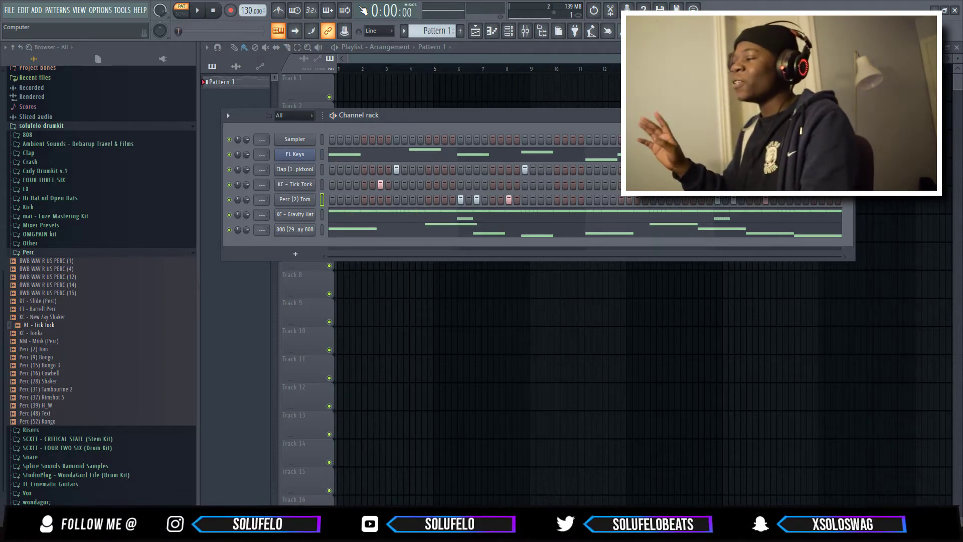
pyautogui.press('space')
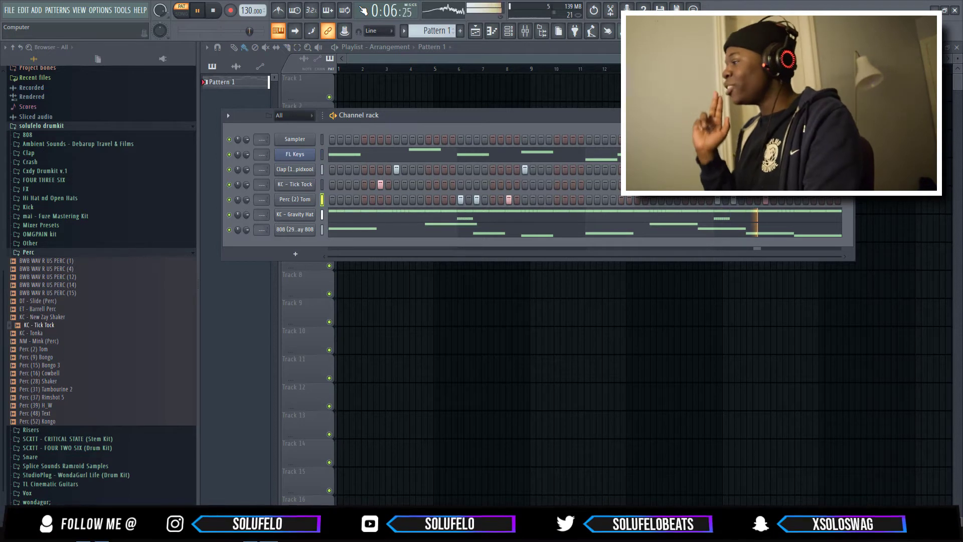
pyautogui.press('space')
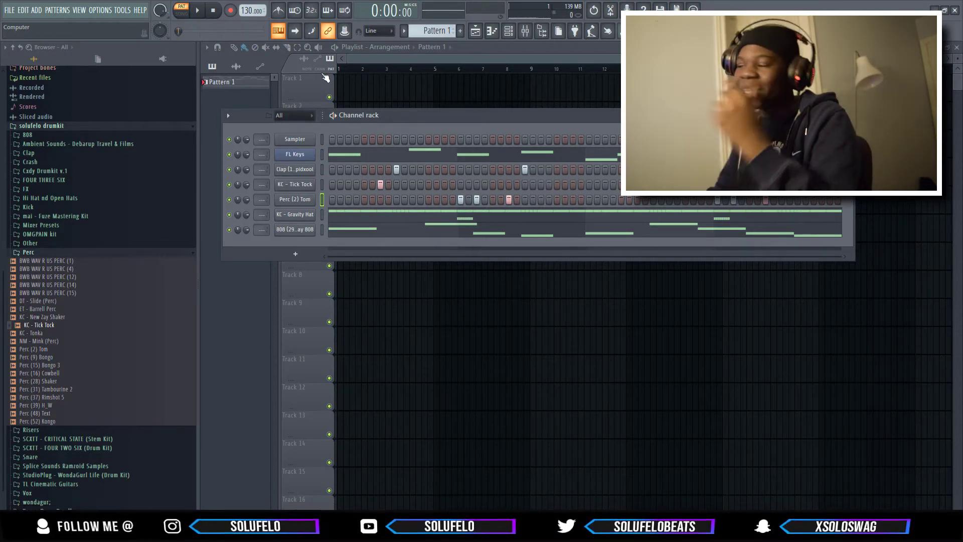
# - Save the project as "version 1" in the march beats folder
pyautogui.click(9, 10)
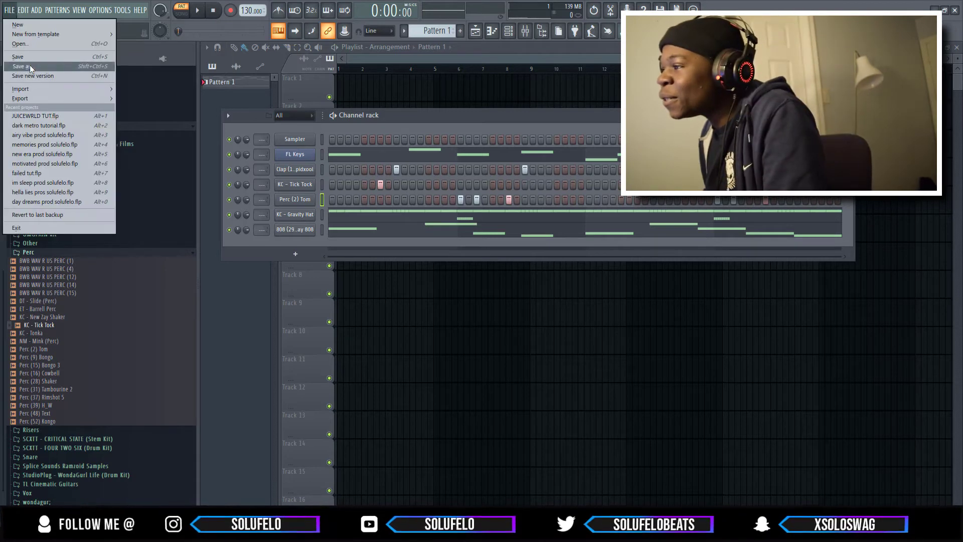
pyautogui.click(29, 65)
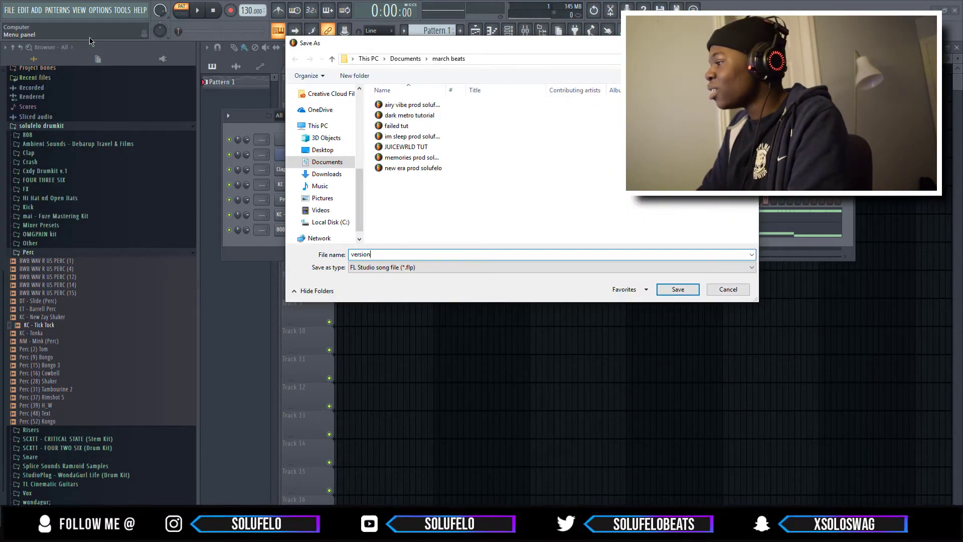
pyautogui.write('version 1')
pyautogui.press('Return')
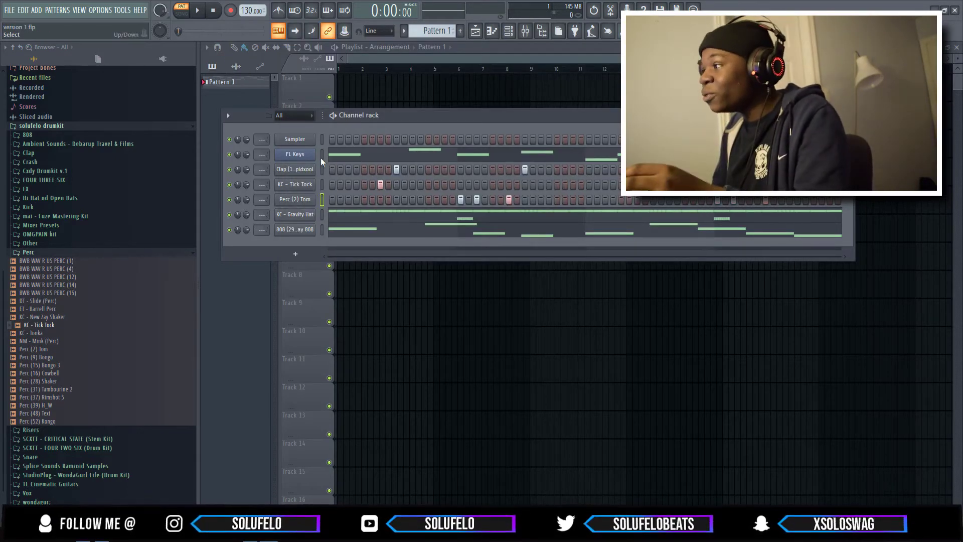
# - Solo the FL Keys channel and open its notes in the piano roll
pyautogui.rightClick(230, 155)
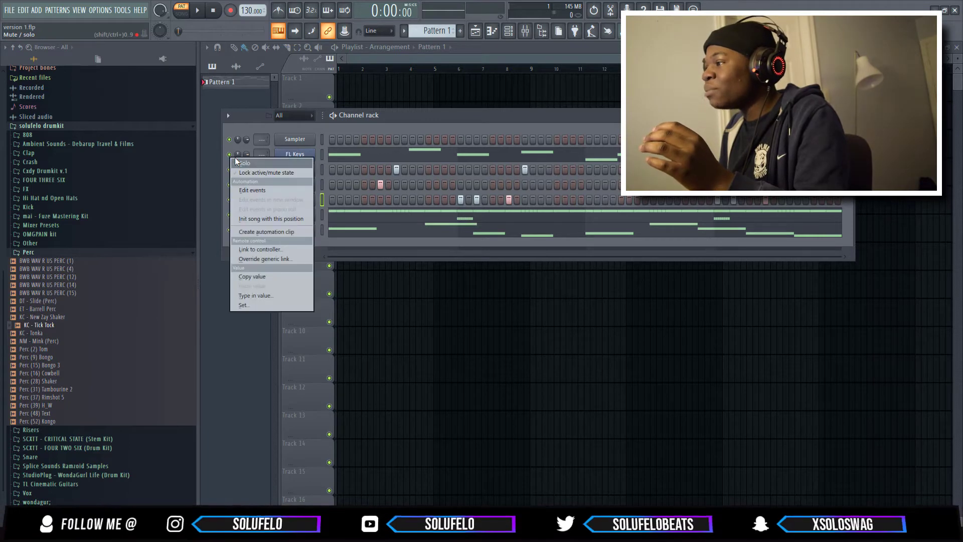
pyautogui.click(237, 161)
pyautogui.click(340, 156)
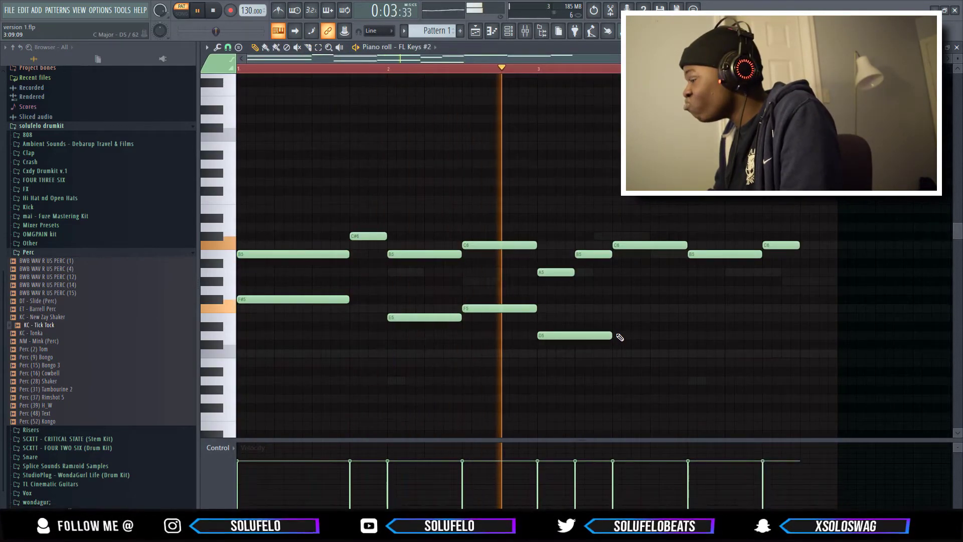
# - Add eight-step E5 and F5 notes across bar 4 of FL Keys #2 and extend the last C6 to the bar's end
pyautogui.press('space')
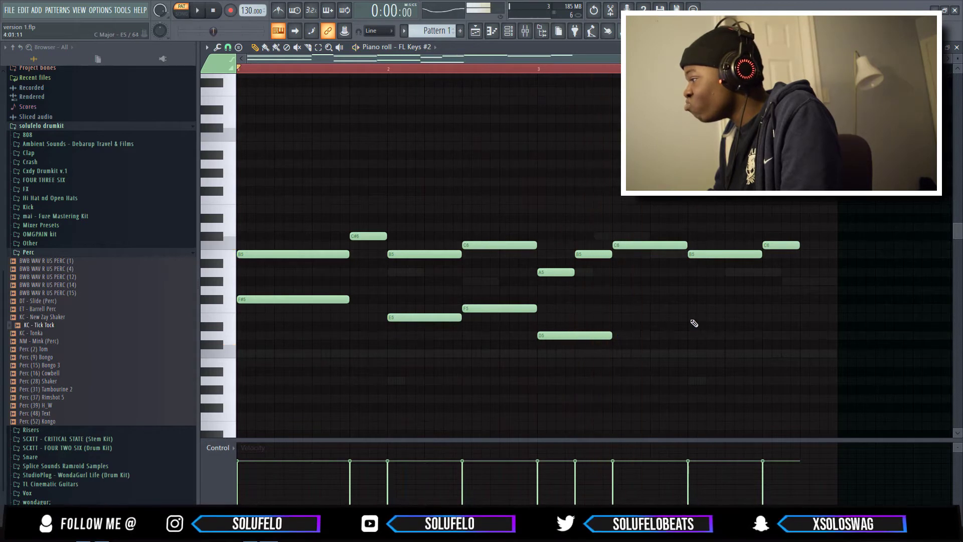
pyautogui.click(691, 318)
pyautogui.click(765, 308)
pyautogui.press('space')
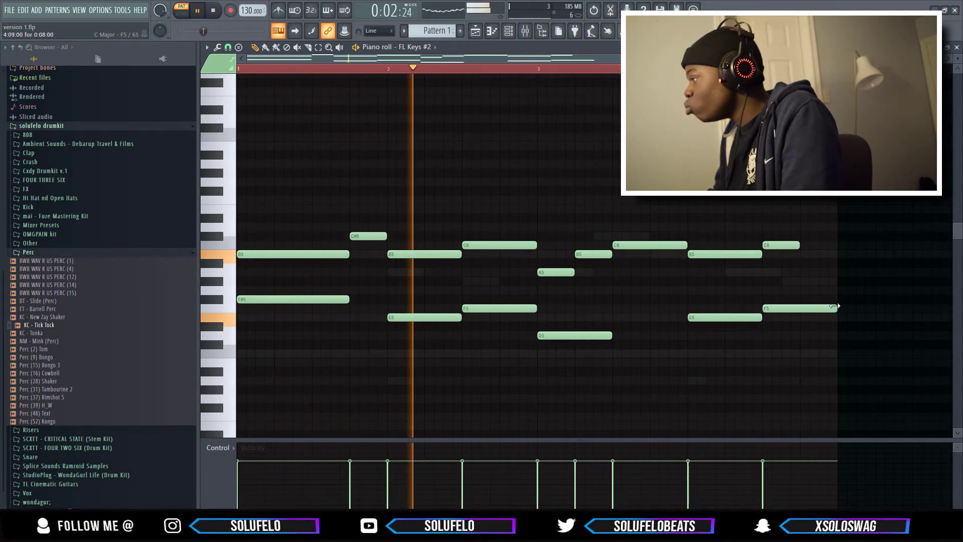
pyautogui.moveTo(836, 308); pyautogui.dragTo(800, 309)
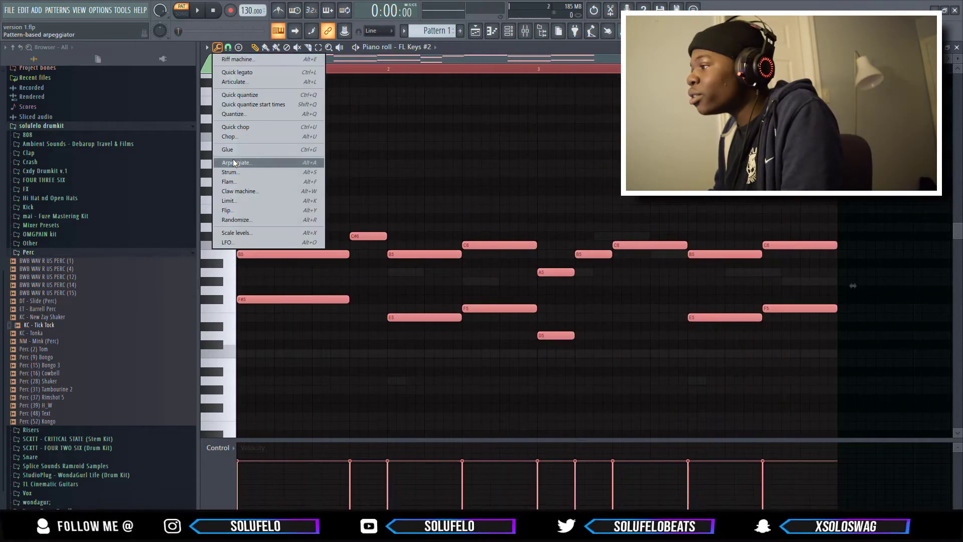
# - Arpeggiate all the FL Keys #2 notes with the Normal pattern and Block sync, and transpose the result up one octave
pyautogui.click(234, 162)
pyautogui.press('space')
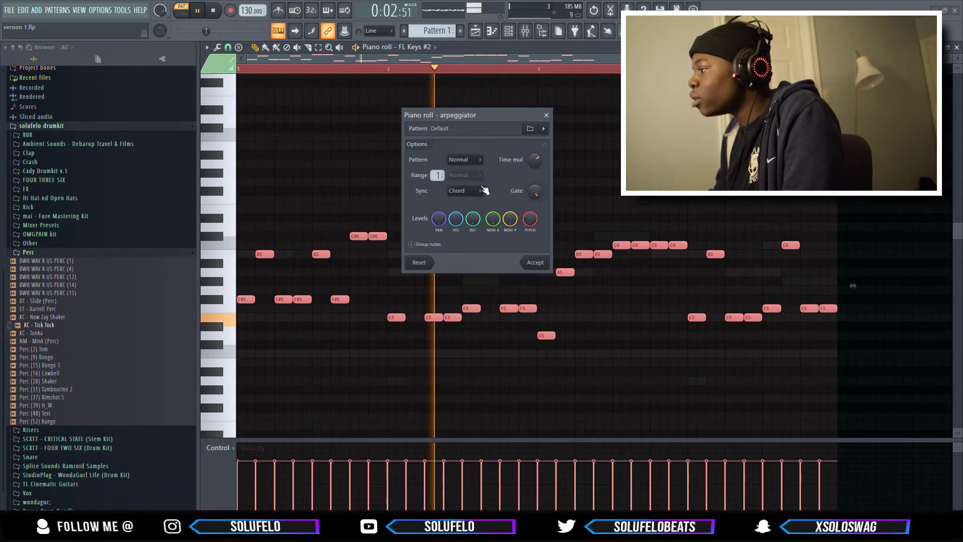
pyautogui.moveTo(535, 160)
pyautogui.mouseDown()
pyautogui.moveTo(535, 191)
pyautogui.moveTo(534, 146)
pyautogui.mouseUp()
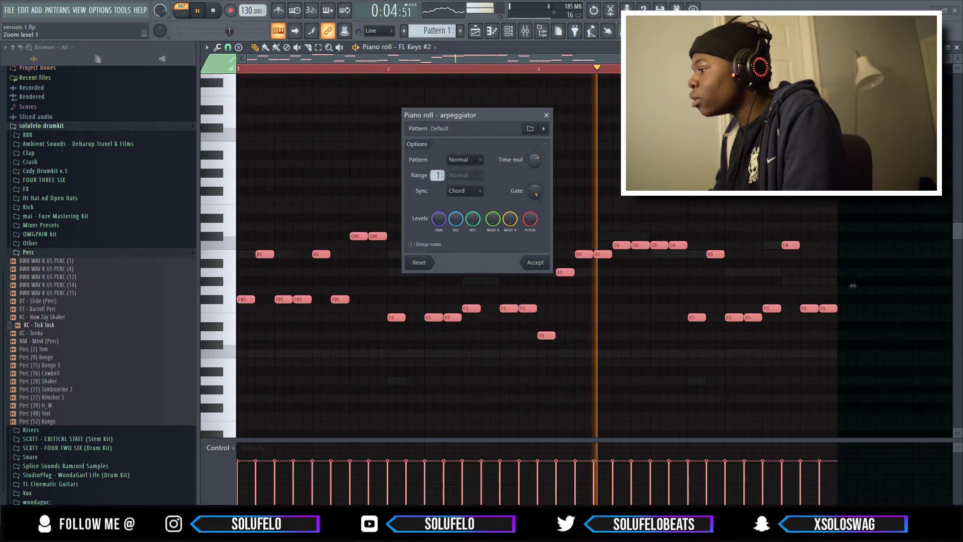
pyautogui.click(463, 191)
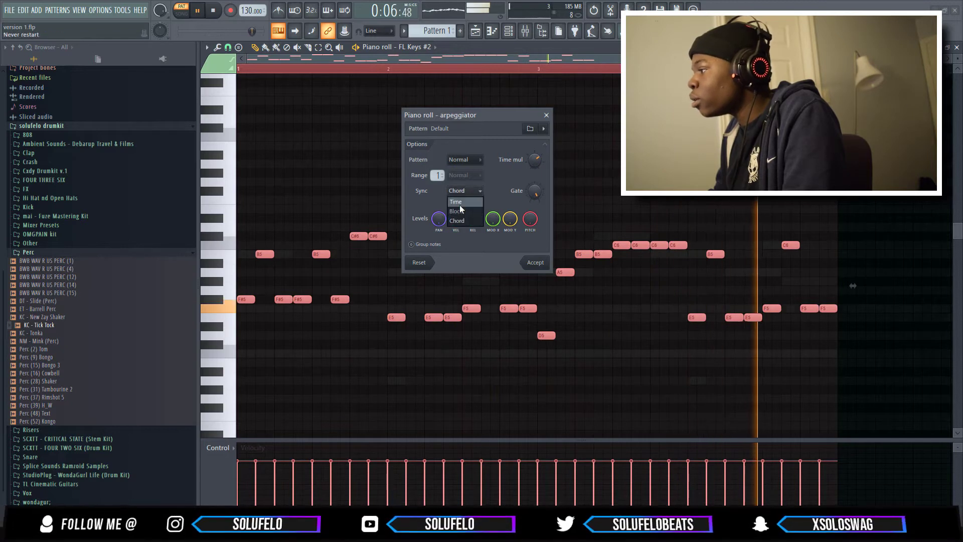
pyautogui.click(457, 201)
pyautogui.click(463, 190)
pyautogui.click(462, 210)
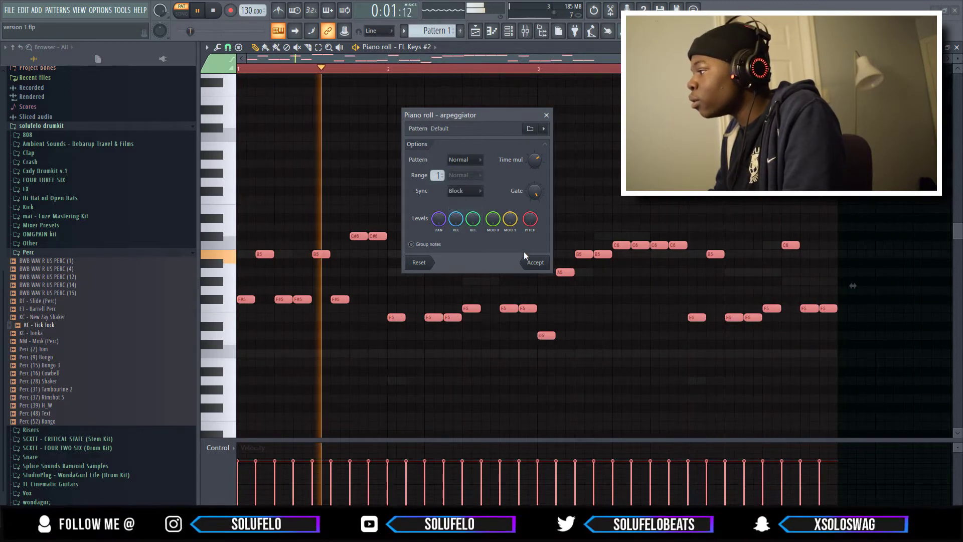
pyautogui.click(535, 262)
pyautogui.hotkey('ctrl', 'Up')
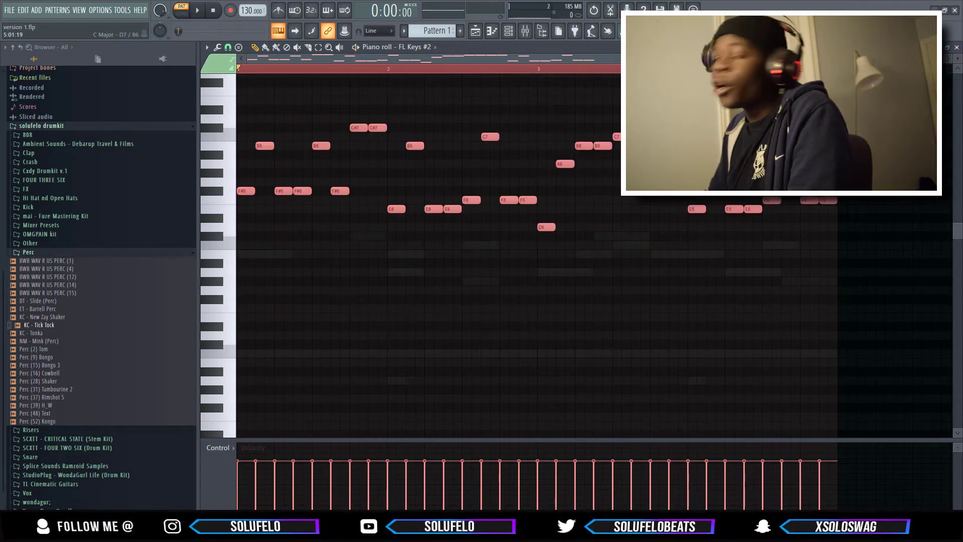
pyautogui.click(957, 48)
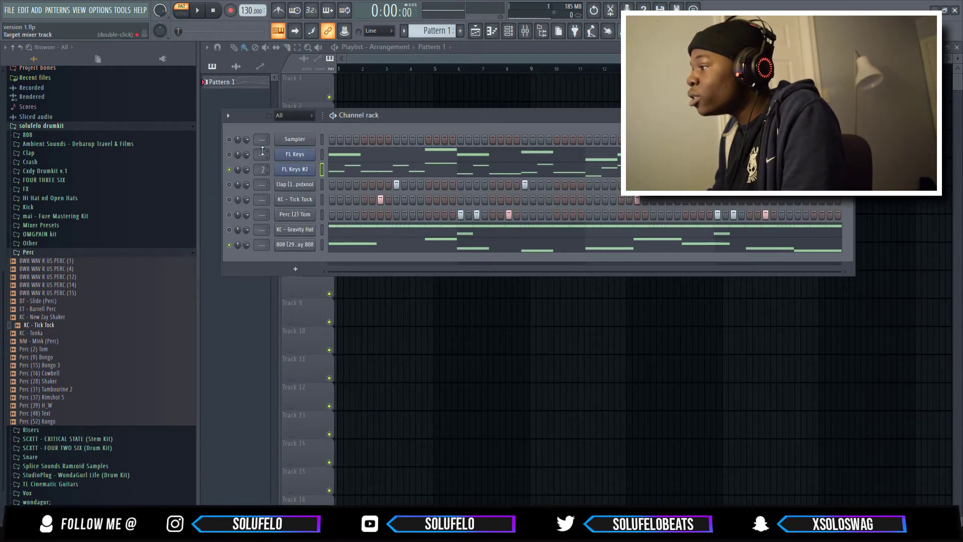
# - Open the mixer, solo the Insert 2 track and listen to it
pyautogui.click(526, 31)
pyautogui.press('space')
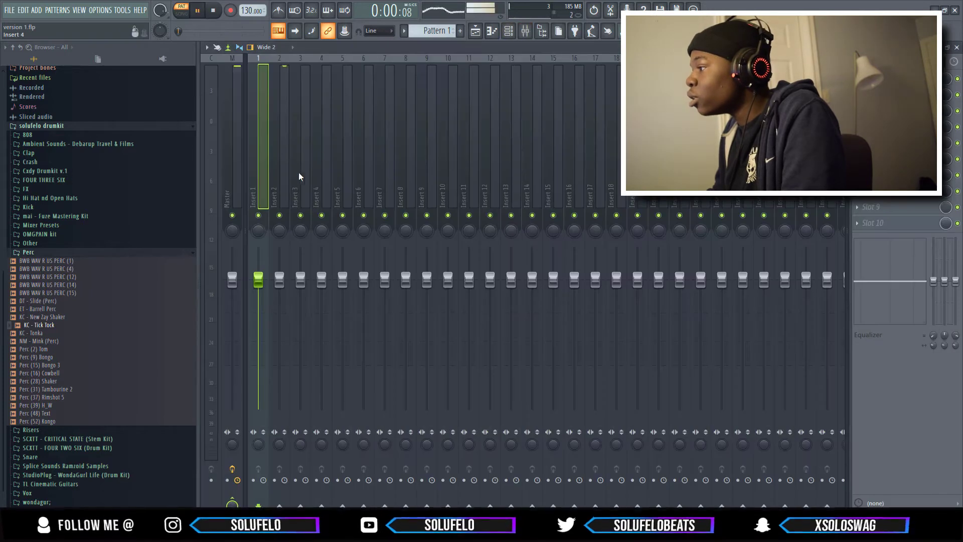
pyautogui.rightClick(282, 194)
pyautogui.rightClick(279, 215)
pyautogui.press('space')
# - Try the Backmask effect in the first effect slot of Insert 2 and play the pattern through it
pyautogui.click(858, 79)
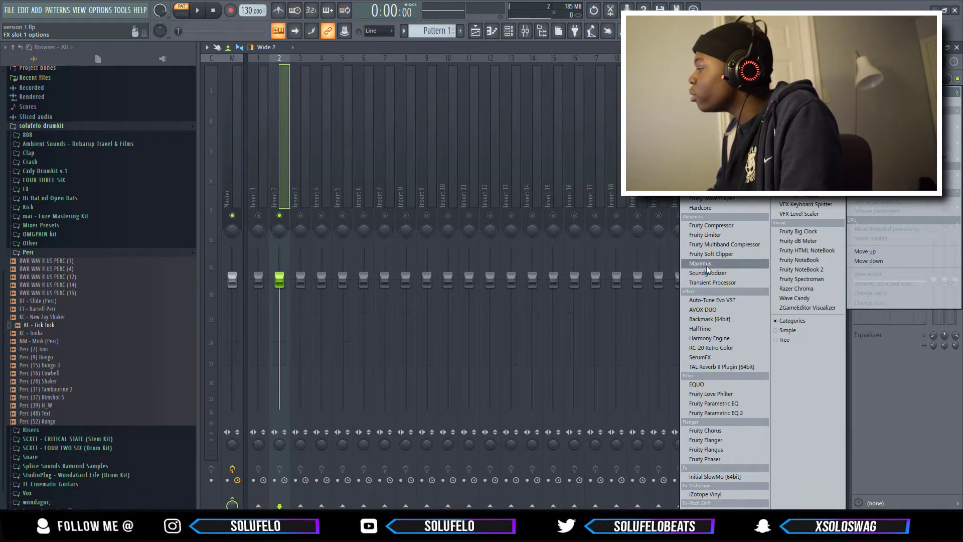
pyautogui.click(711, 319)
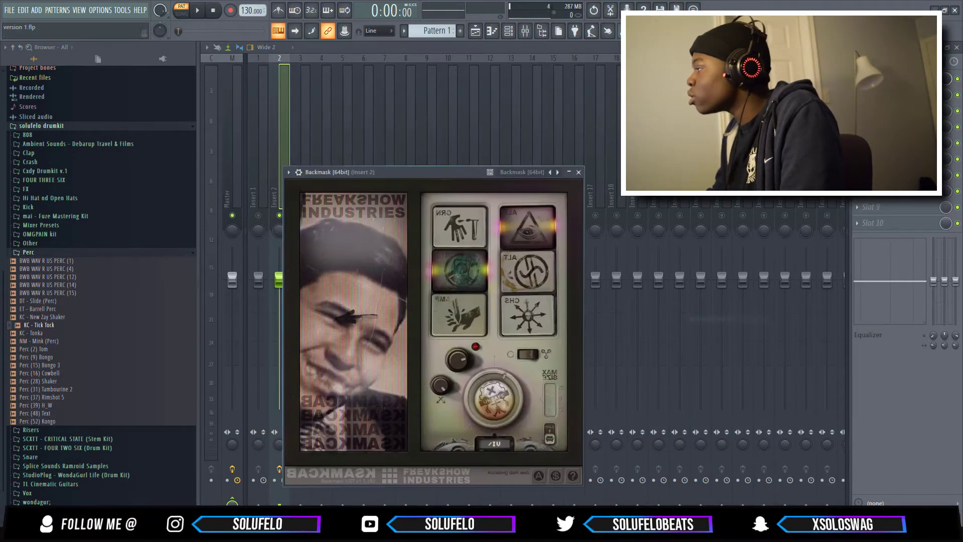
pyautogui.press('space')
# - Replace the Backmask effect in Insert 2's first slot with HalfTime
pyautogui.click(858, 79)
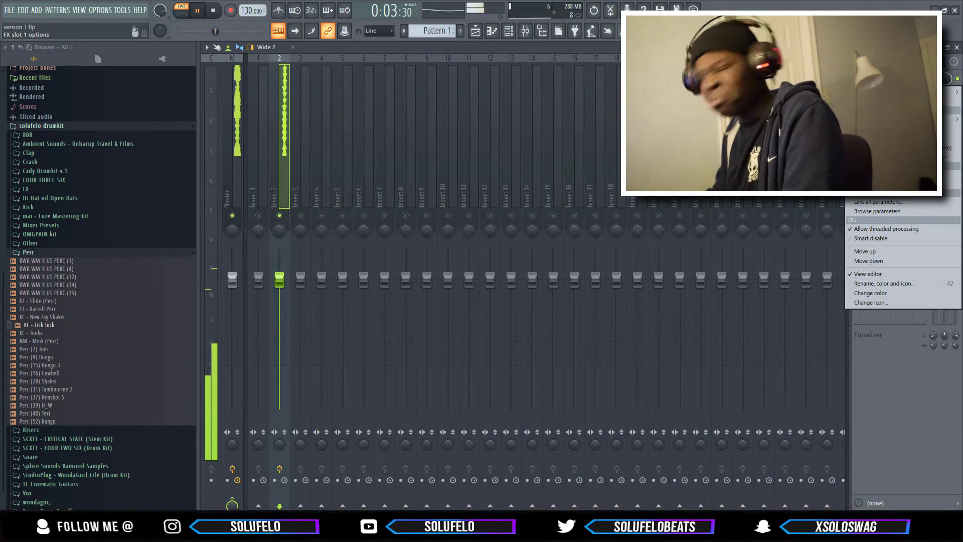
pyautogui.moveTo(903, 93)
pyautogui.click(702, 93)
pyautogui.click(858, 78)
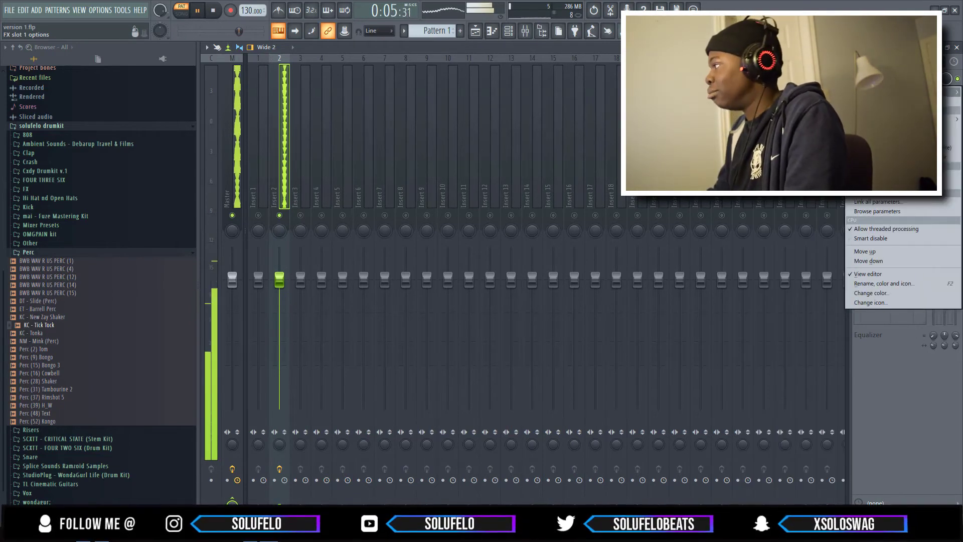
pyautogui.click(717, 332)
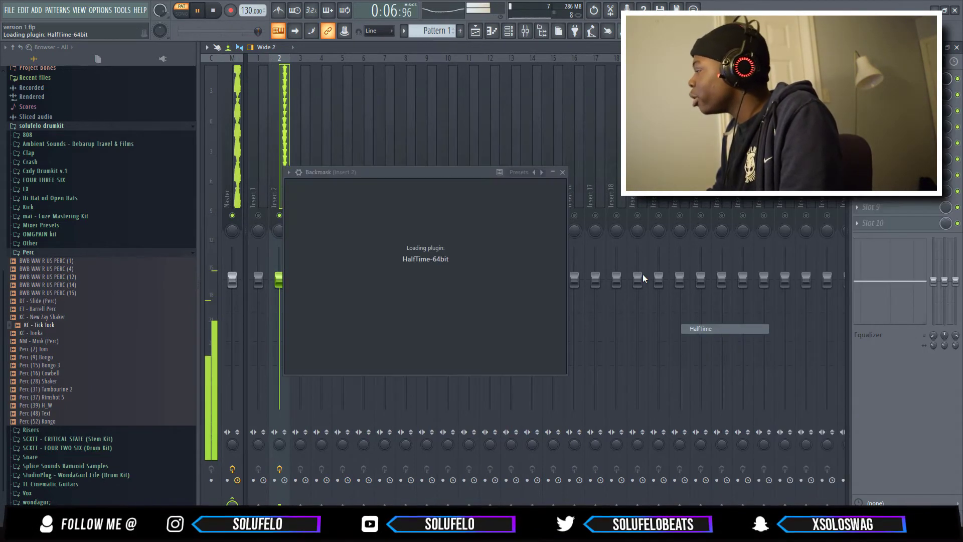
# - Try the Sweetness+ polysynth and the Thin Bells+ patch in part A of Xpand!2 while the pattern plays
pyautogui.click(533, 172)
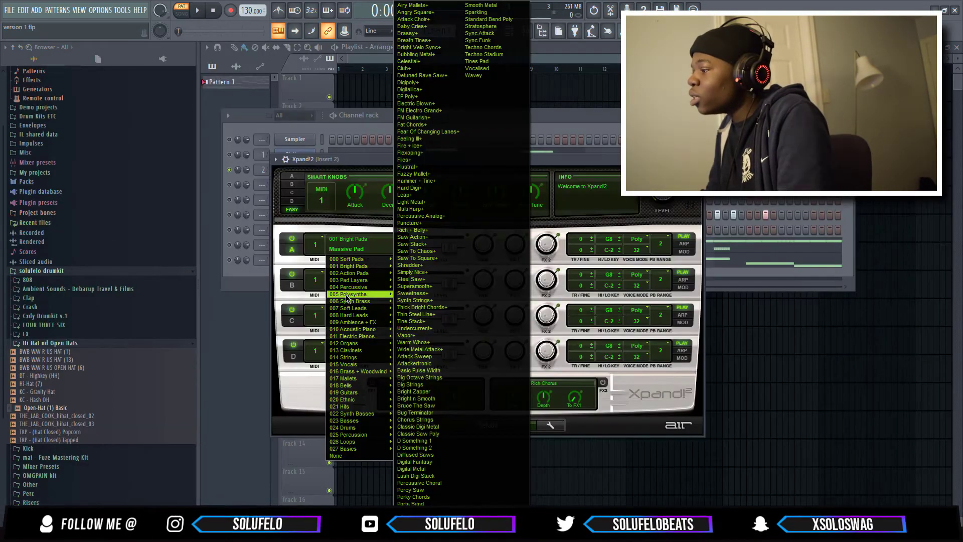
pyautogui.click(421, 297)
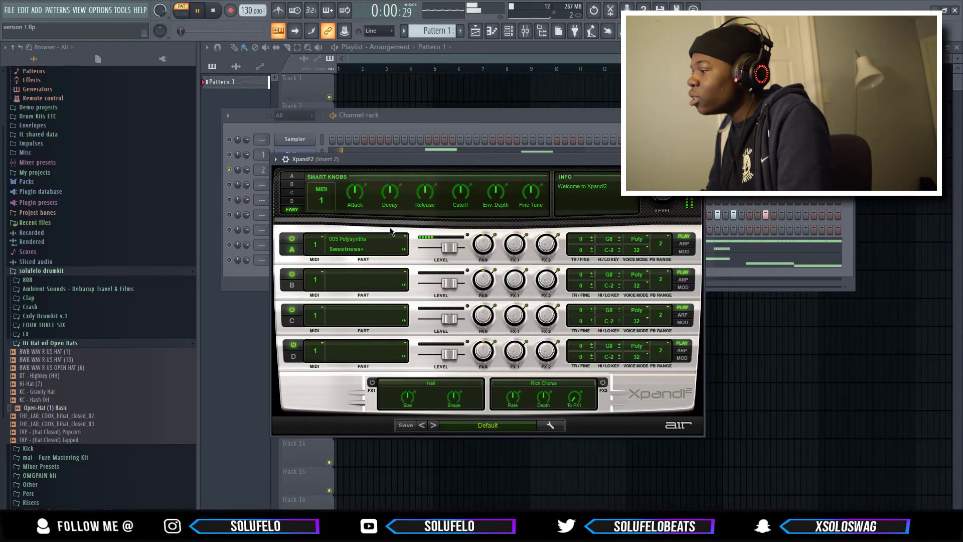
pyautogui.click(378, 245)
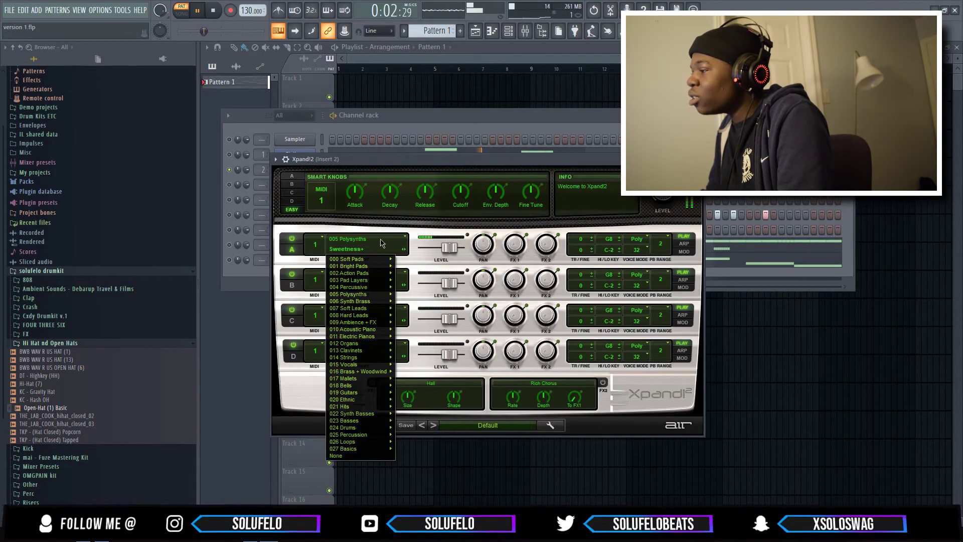
pyautogui.moveTo(354, 339)
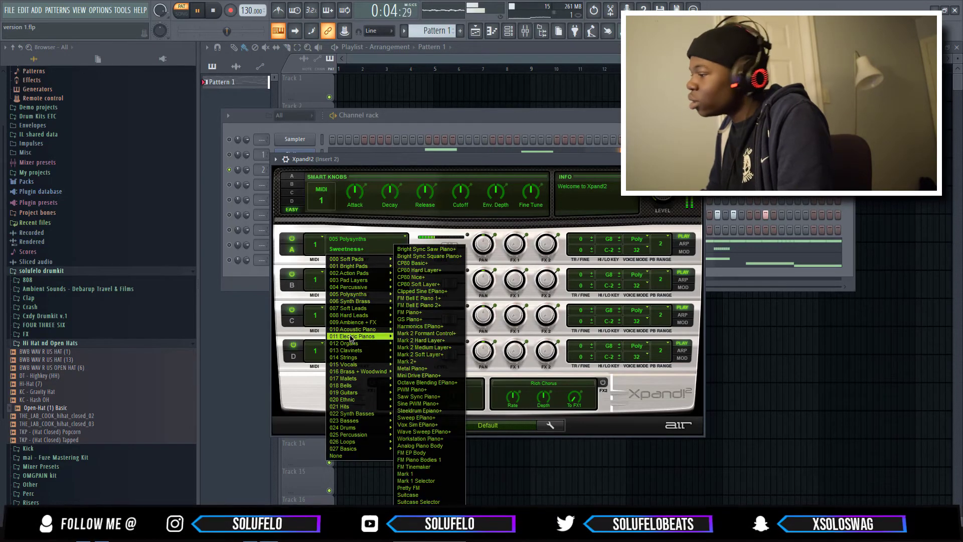
pyautogui.click(414, 366)
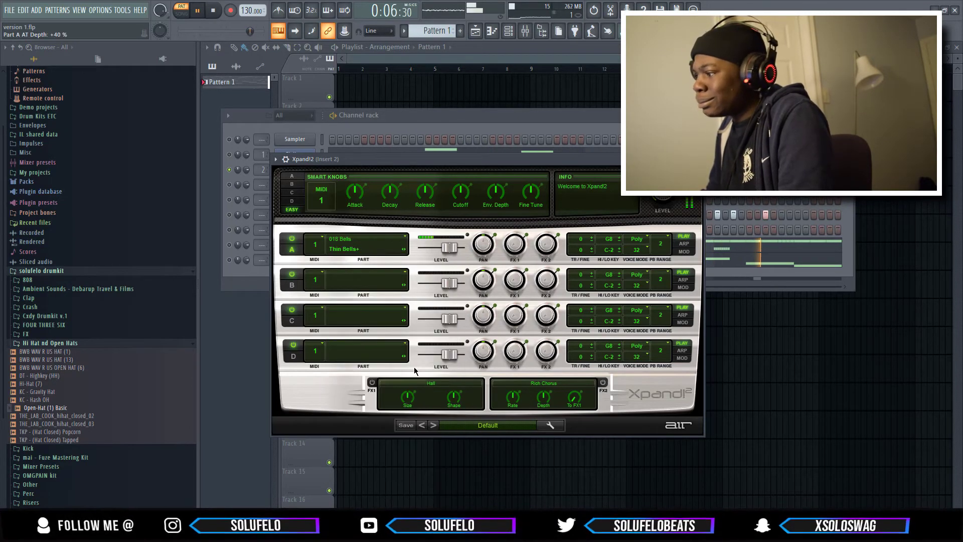
pyautogui.press('space')
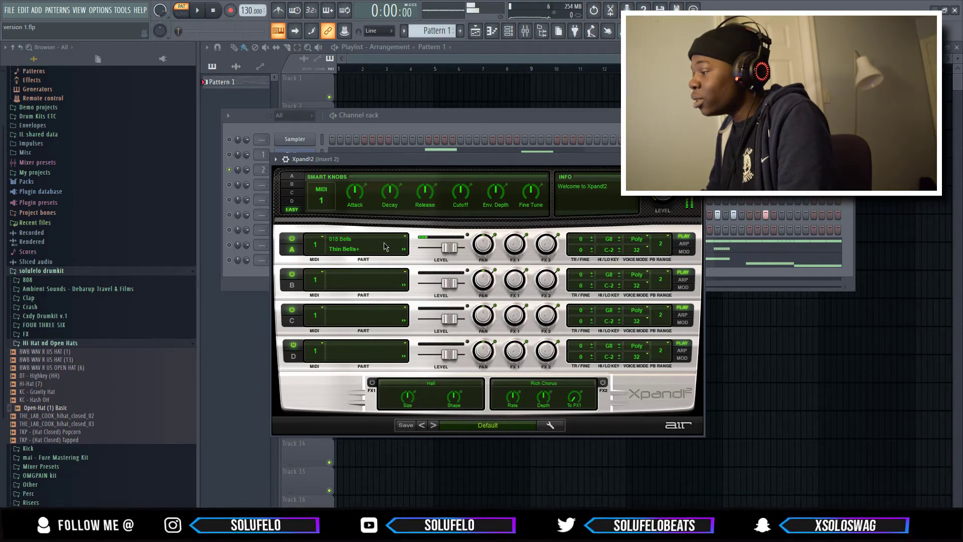
# - Set part A of Xpand!2 to the Ambient Resonance patch from the Ambience + FX category
pyautogui.click(386, 246)
pyautogui.moveTo(345, 324)
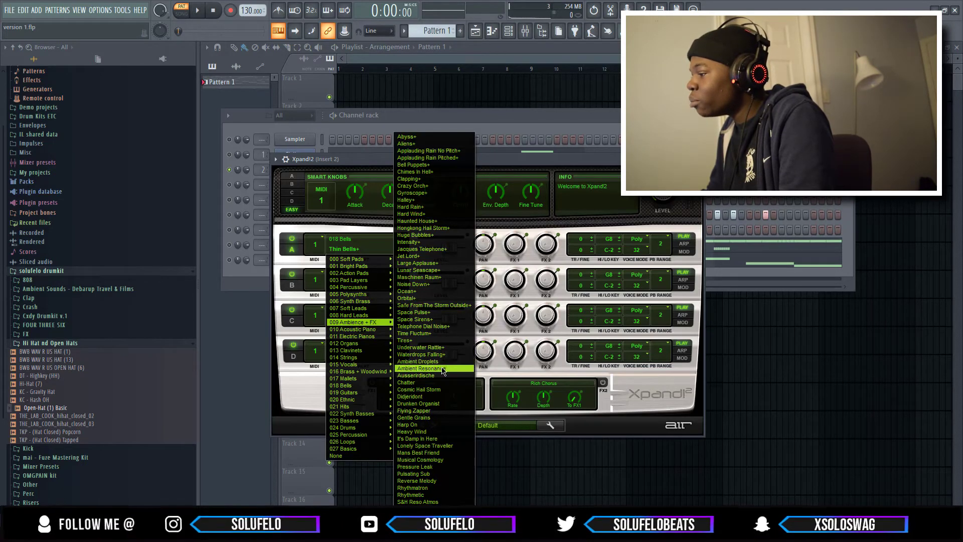
pyautogui.click(419, 368)
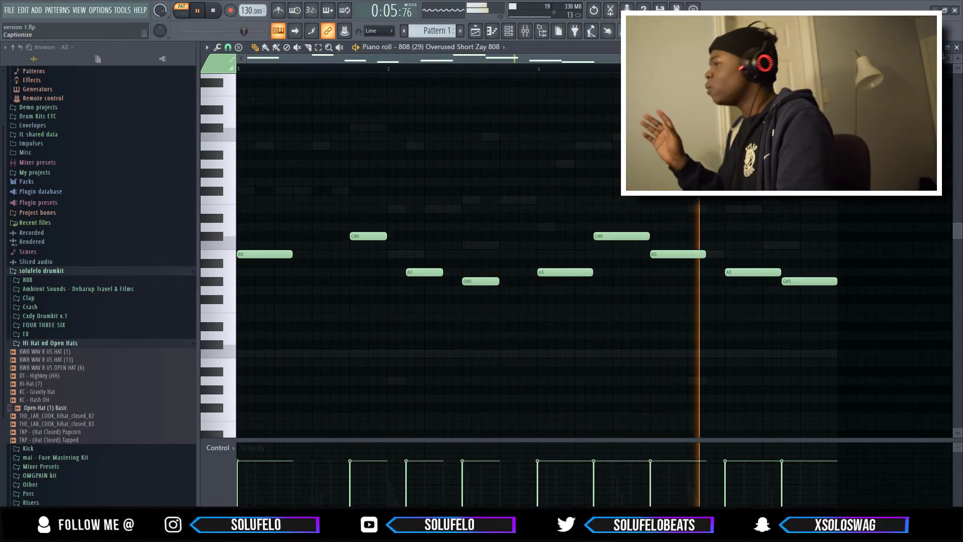
# - Stop playback, leave the 808 piano roll, and route the channels to consecutive mixer tracks starting from Insert 1
pyautogui.press('space')
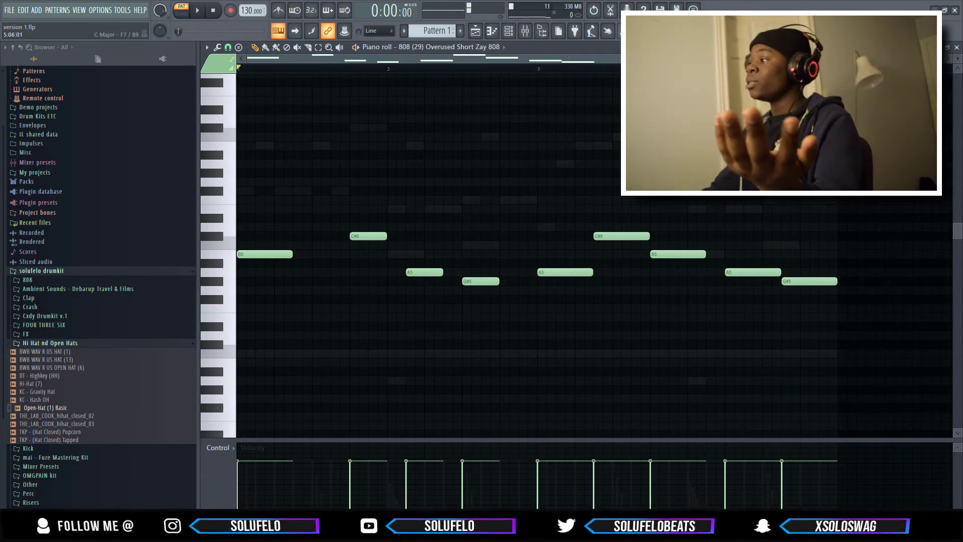
pyautogui.click(958, 47)
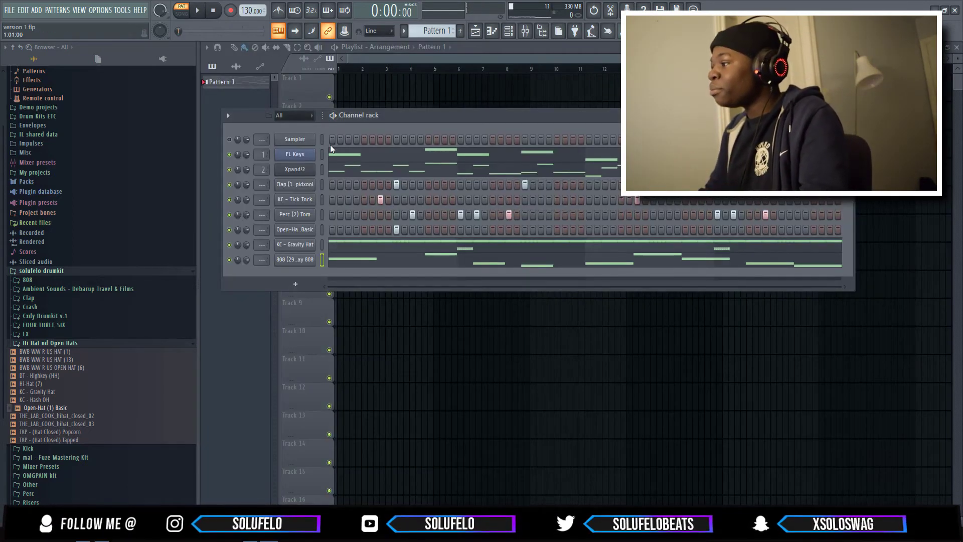
pyautogui.click(535, 33)
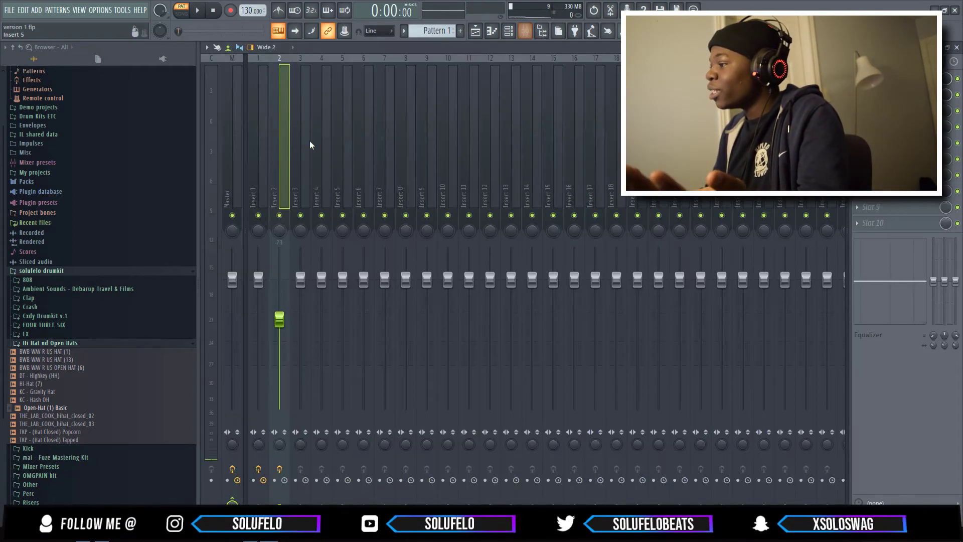
pyautogui.click(260, 100)
pyautogui.rightClick(266, 56)
pyautogui.moveTo(321, 136)
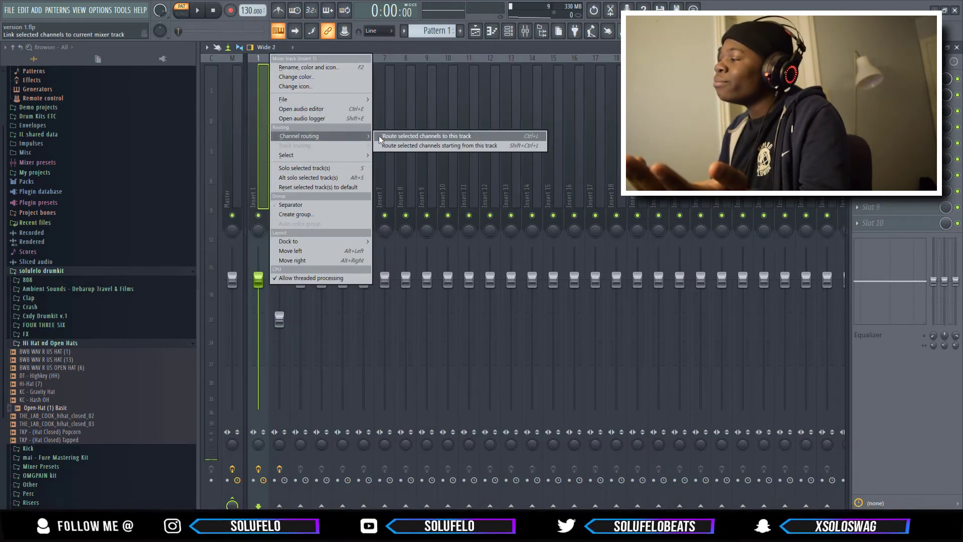
pyautogui.click(431, 145)
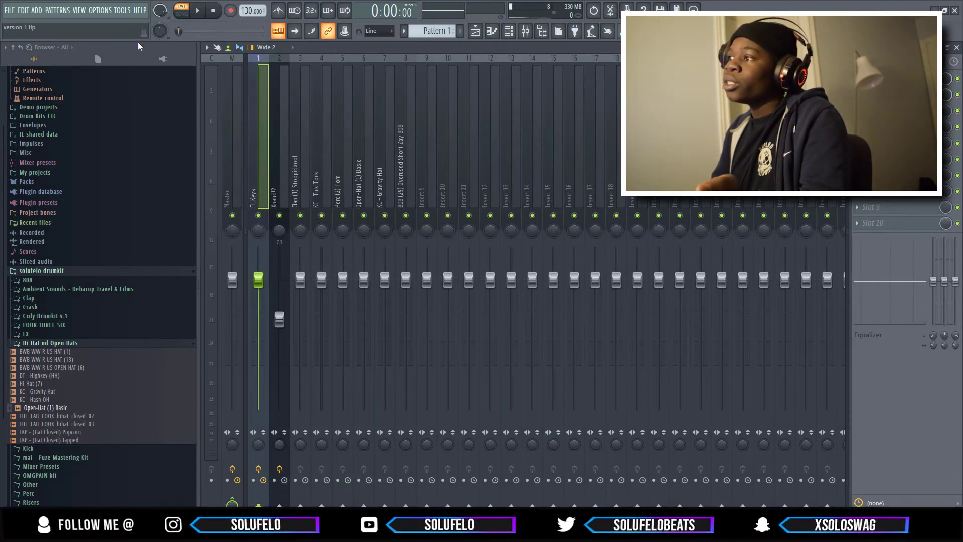
# - Save the project under the new file name version 2
pyautogui.click(10, 10)
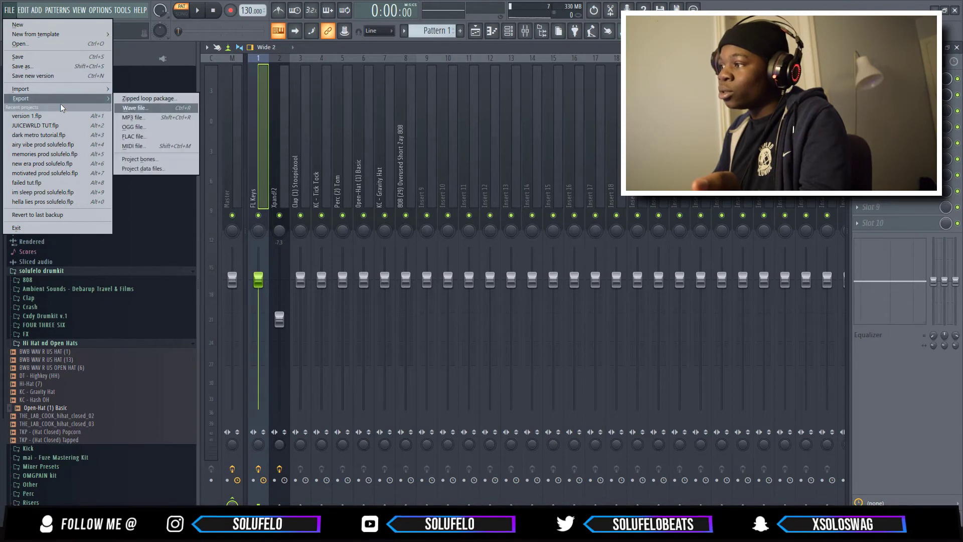
pyautogui.click(50, 66)
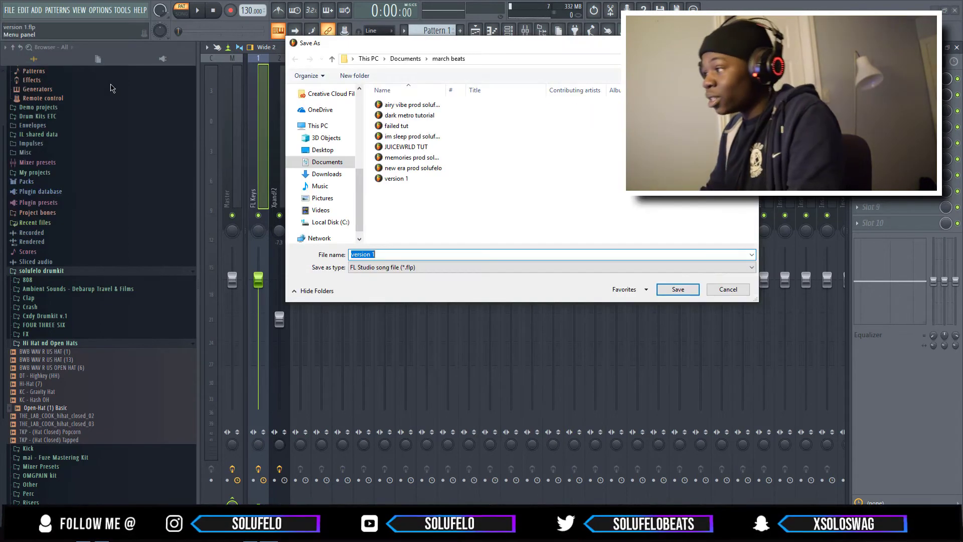
pyautogui.write('version ')
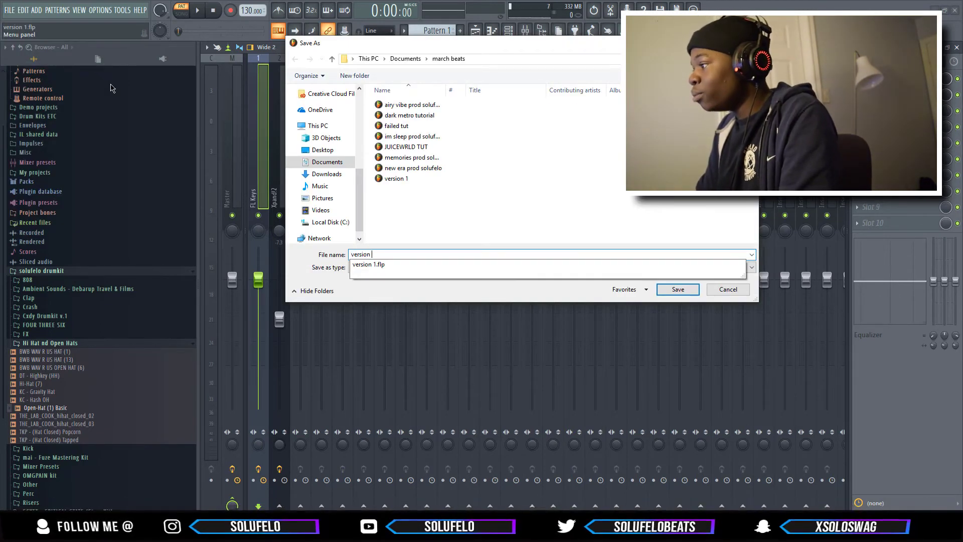
pyautogui.write('2')
pyautogui.press('Return')
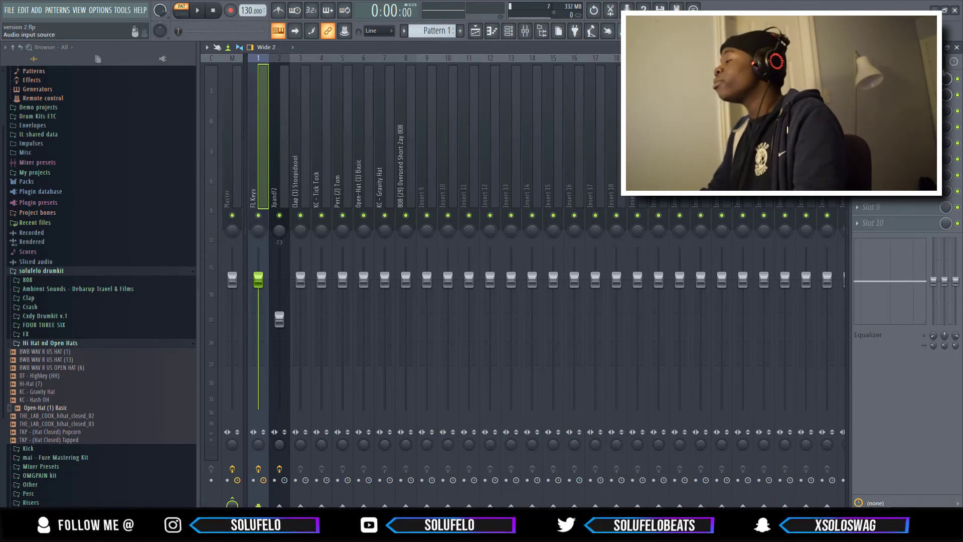
# - Play the pattern and apply the Master 2 preset from the solufelo drumkit's Mixer Presets folder to the Master track
pyautogui.click(408, 154)
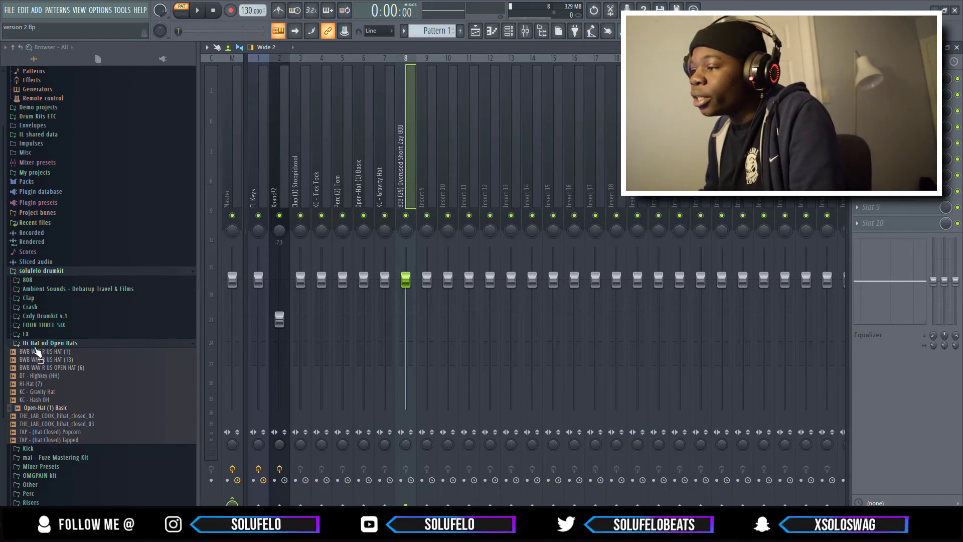
pyautogui.click(35, 343)
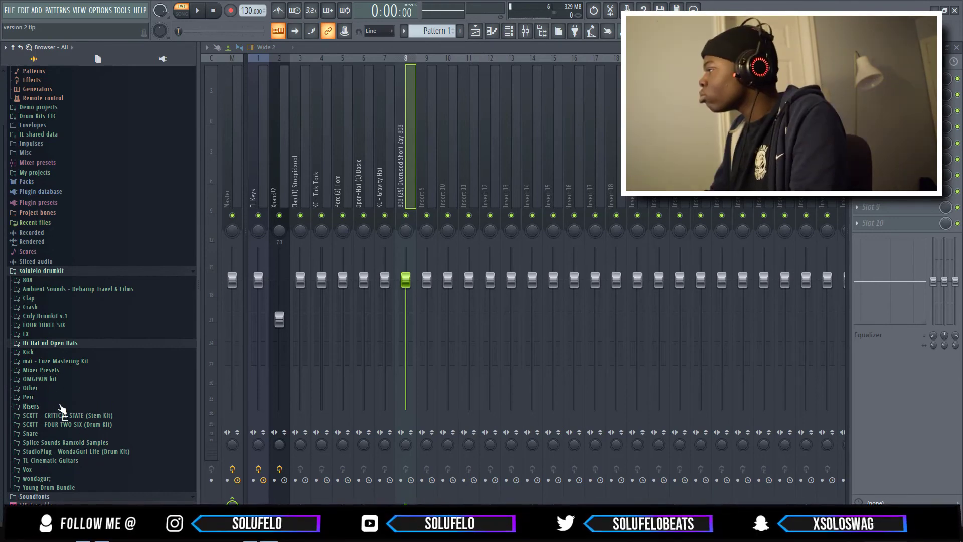
pyautogui.press('space')
pyautogui.click(50, 379)
pyautogui.click(49, 371)
pyautogui.click(46, 344)
pyautogui.scroll(-1, 71, 351)
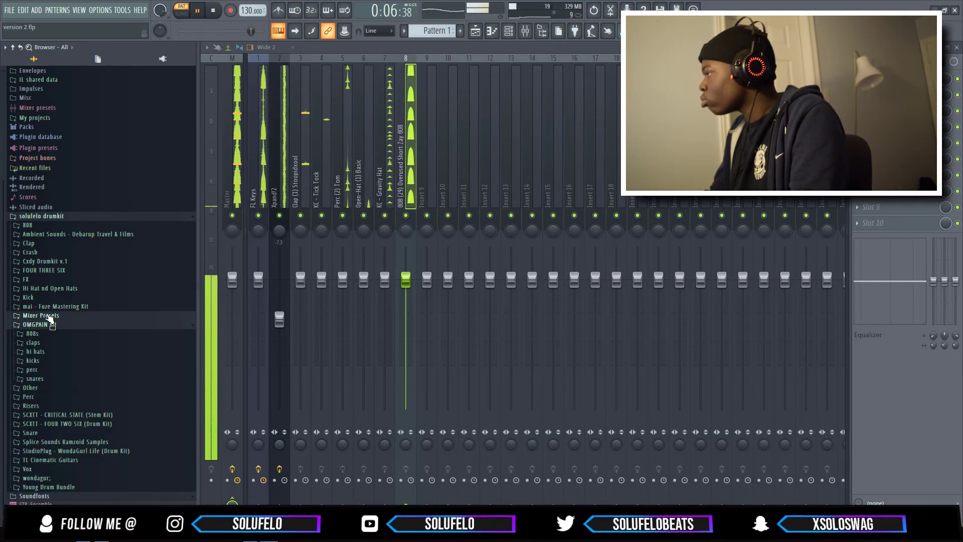
pyautogui.click(30, 324)
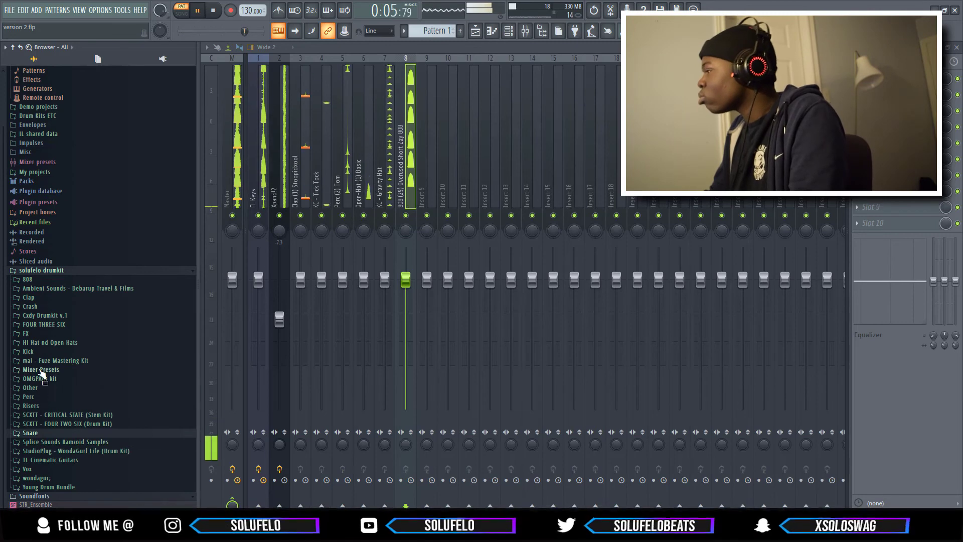
pyautogui.click(43, 369)
pyautogui.click(241, 229)
# - Lower the mixer faders of the melody, percussion and 808 tracks to balance the mix, with the 808 at about -5.2 dB
pyautogui.moveTo(258, 280); pyautogui.dragTo(279, 338)
pyautogui.moveTo(301, 280); pyautogui.dragTo(322, 350)
pyautogui.click(364, 215)
pyautogui.moveTo(343, 280); pyautogui.dragTo(364, 350)
pyautogui.click(385, 215)
pyautogui.click(406, 215)
pyautogui.click(403, 246)
pyautogui.moveTo(386, 283); pyautogui.dragTo(406, 307)
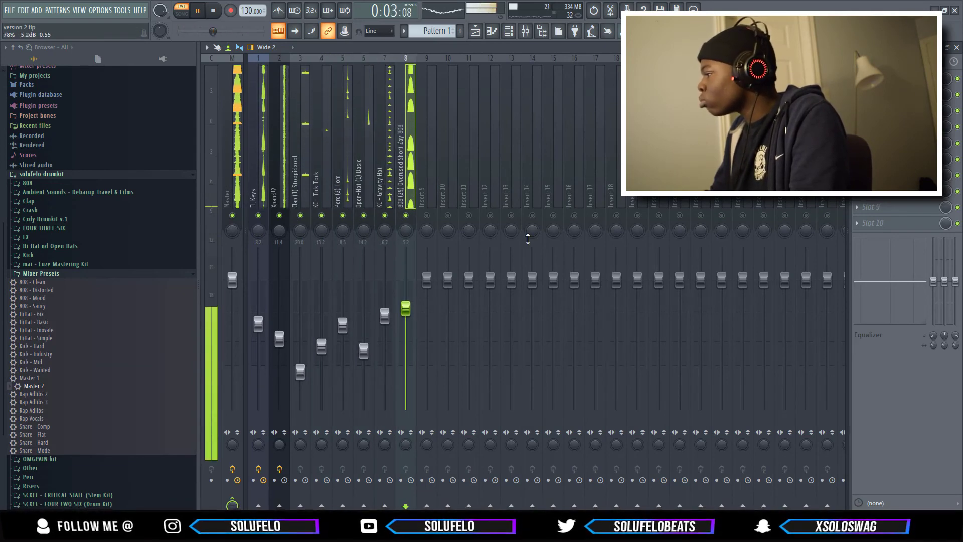
# - Split Pattern 1 by channel and place the resulting patterns on separate playlist tracks starting at bar 1
pyautogui.rightClick(433, 31)
pyautogui.click(496, 187)
pyautogui.click(492, 31)
pyautogui.click(475, 31)
pyautogui.moveTo(215, 153); pyautogui.dragTo(347, 90)
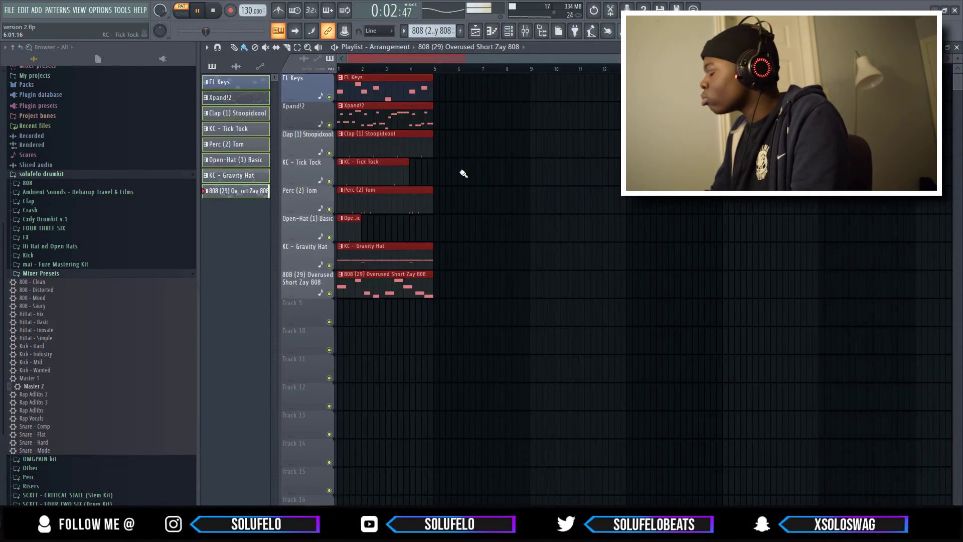
# - Duplicate the four-bar block of clips eight times along the playlist, switch to Song mode and stop playback
pyautogui.hotkey('ctrl', 'b')
pyautogui.hotkey('ctrl', 'b')
pyautogui.hotkey('ctrl', 'b')
pyautogui.hotkey('ctrl', 'b')
pyautogui.hotkey('ctrl', 'b')
pyautogui.hotkey('ctrl', 'b')
pyautogui.hotkey('ctrl', 'b')
pyautogui.hotkey('ctrl', 'b')
pyautogui.press('l')
pyautogui.click(409, 68)
pyautogui.press('space')
# - Delete every clip except Xpand!2 from bars 1 to 8 of the playlist, auditioning the intro
pyautogui.moveTo(357, 146); pyautogui.dragTo(362, 300)
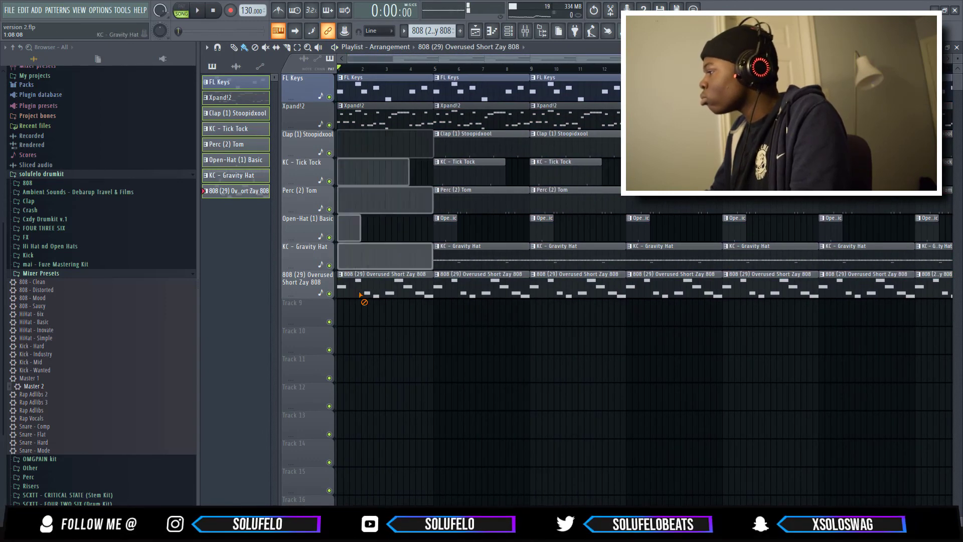
pyautogui.press('space')
pyautogui.press('space')
pyautogui.rightClick(391, 95)
pyautogui.press('space')
pyautogui.moveTo(459, 146); pyautogui.dragTo(466, 316)
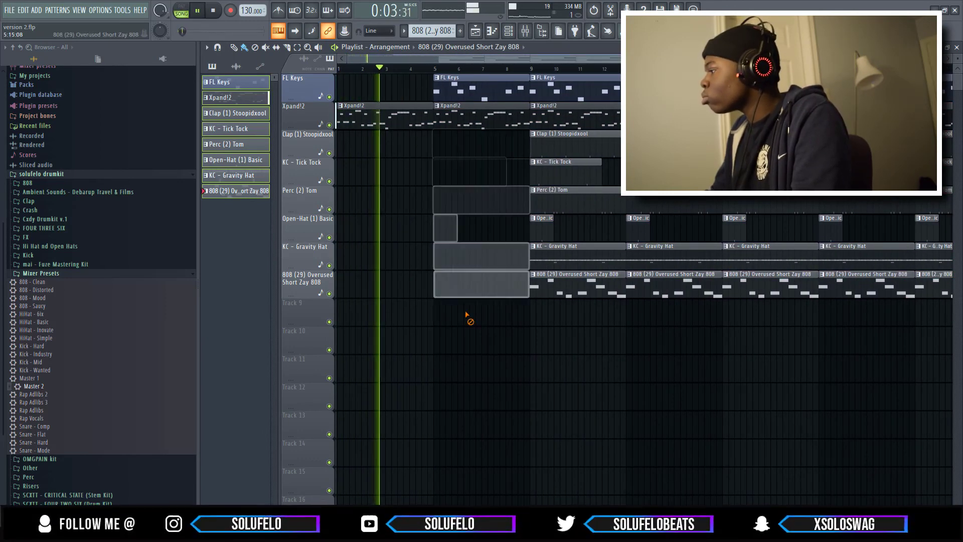
pyautogui.rightClick(476, 91)
# - Delete the 808, KC - Tick Tock and Perc (2) Tom clips from bars 9 to 16, keeping the clap and hats
pyautogui.moveTo(552, 146); pyautogui.dragTo(555, 330)
pyautogui.moveTo(645, 317)
pyautogui.mouseDown()
pyautogui.moveTo(677, 175)
pyautogui.moveTo(672, 148)
pyautogui.mouseUp()
pyautogui.moveTo(640, 150); pyautogui.dragTo(544, 151)
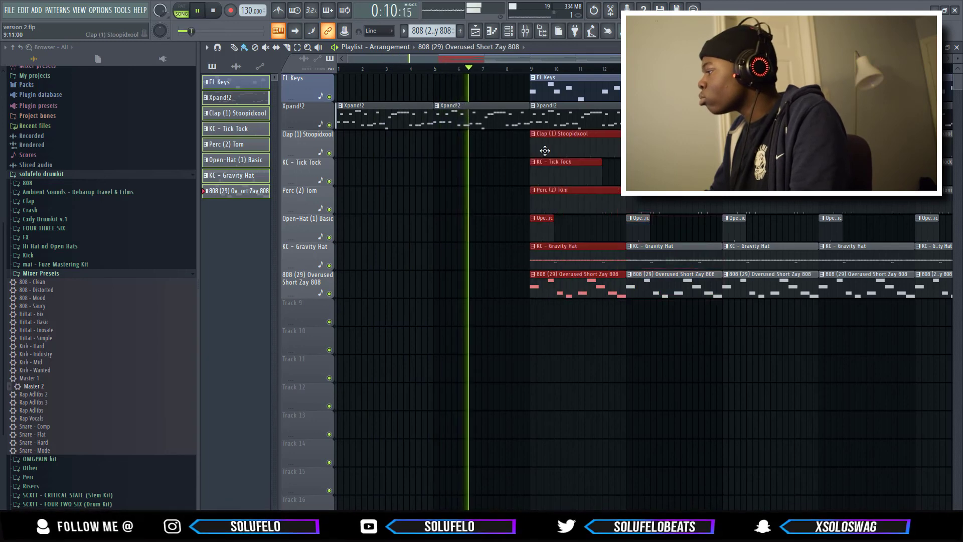
pyautogui.click(552, 369)
pyautogui.rightClick(624, 372)
pyautogui.rightClick(633, 286)
pyautogui.rightClick(615, 285)
pyautogui.rightClick(565, 201)
pyautogui.rightClick(547, 179)
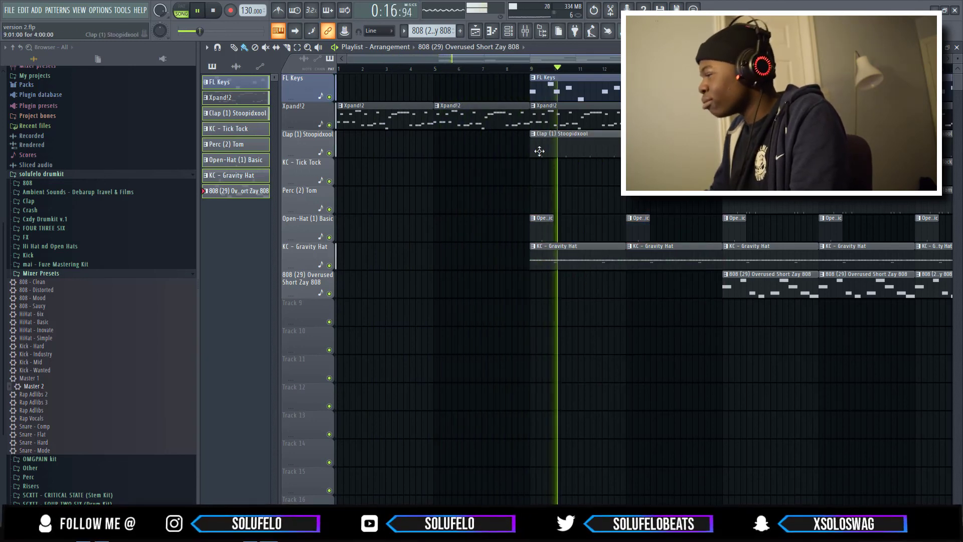
# - Raise the clap's mixer fader to about -11.9 dB and return to the playlist
pyautogui.press('F9')
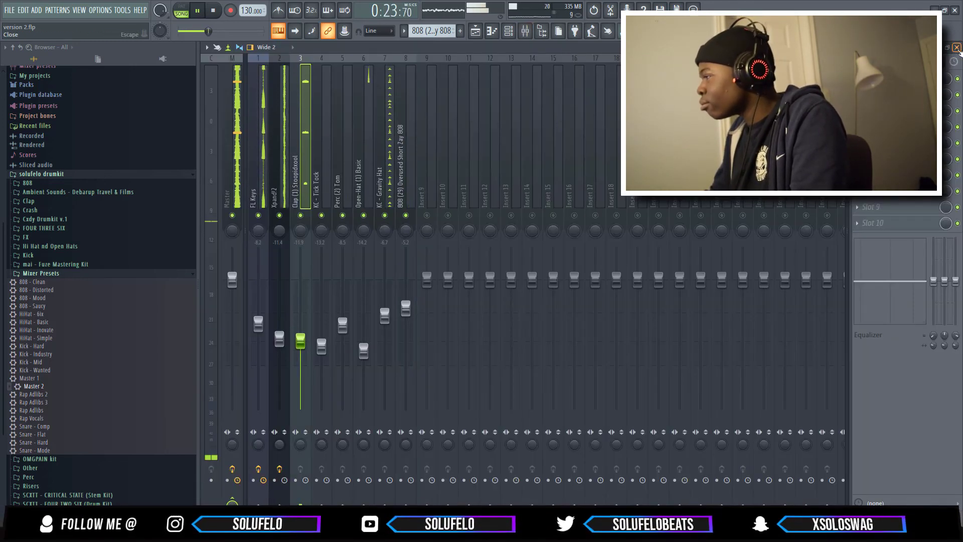
pyautogui.press('F9')
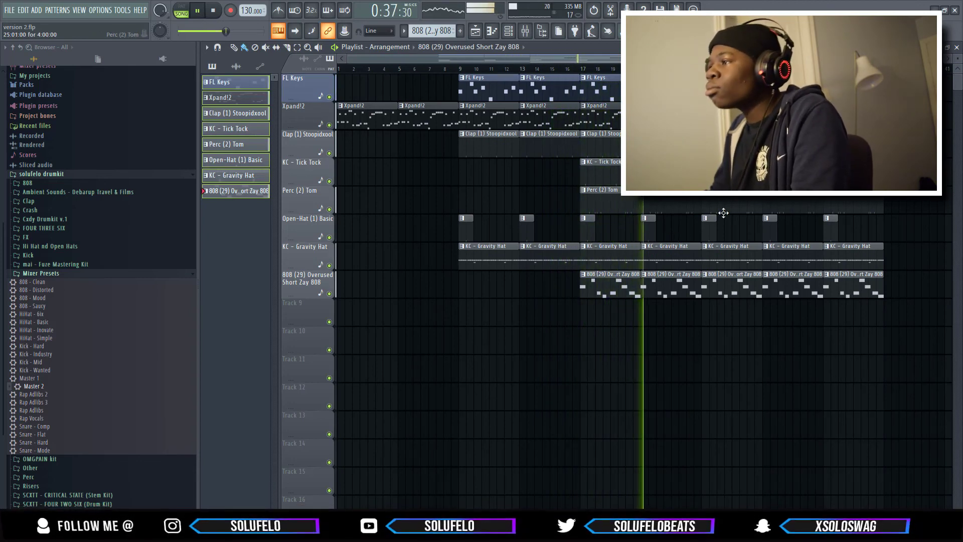
# - Delete the last four-bar block of clips at bar 33 and place only a KC - Gravity Hat clip there
pyautogui.moveTo(894, 353); pyautogui.dragTo(838, 88)
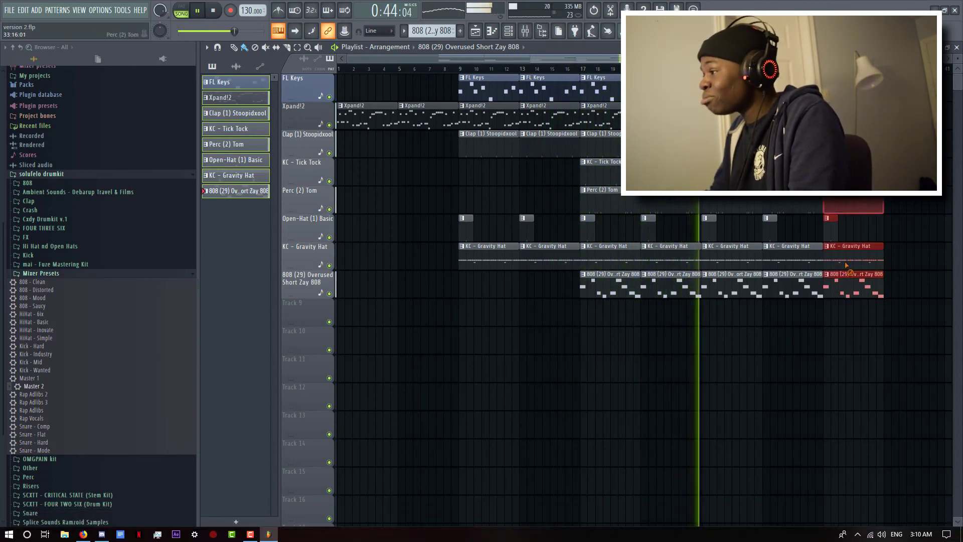
pyautogui.press('Delete')
pyautogui.click(803, 248)
pyautogui.click(867, 249)
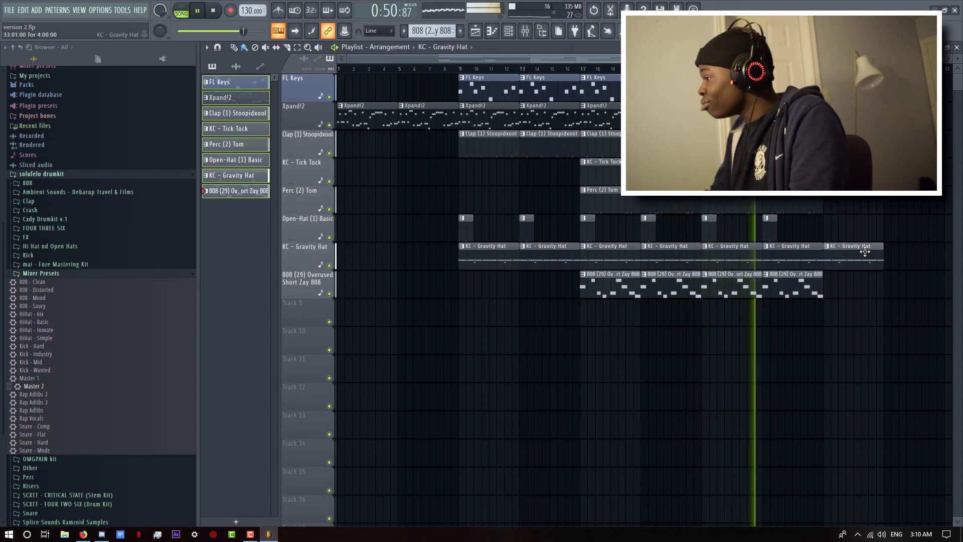
# - Copy the clips of bars 17 to 32 so that the copy starts at bar 37
pyautogui.moveTo(790, 327); pyautogui.dragTo(590, 83)
pyautogui.moveTo(598, 249); pyautogui.dragTo(902, 249)
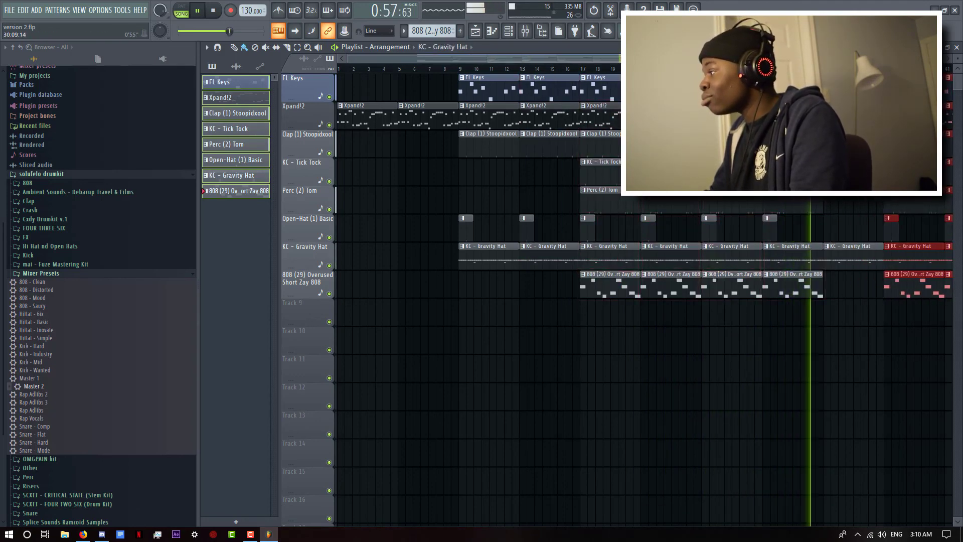
pyautogui.scroll(-3, 900, 145)
pyautogui.keyDown('ctrl'); pyautogui.click(847, 89); pyautogui.keyUp('ctrl')
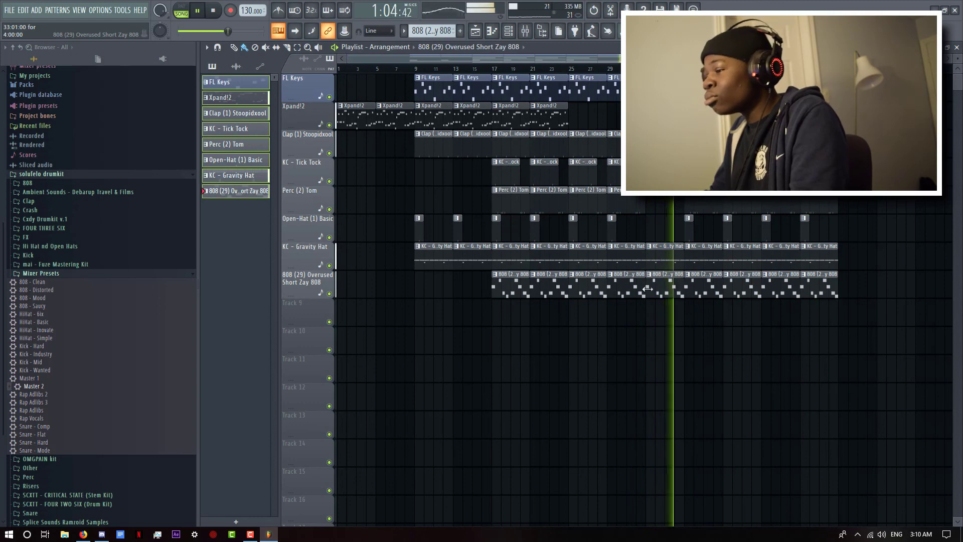
# - Add an 808 clip in the gap at bar 33, trim its start to bar 35, and save the project
pyautogui.moveTo(648, 289); pyautogui.dragTo(666, 285)
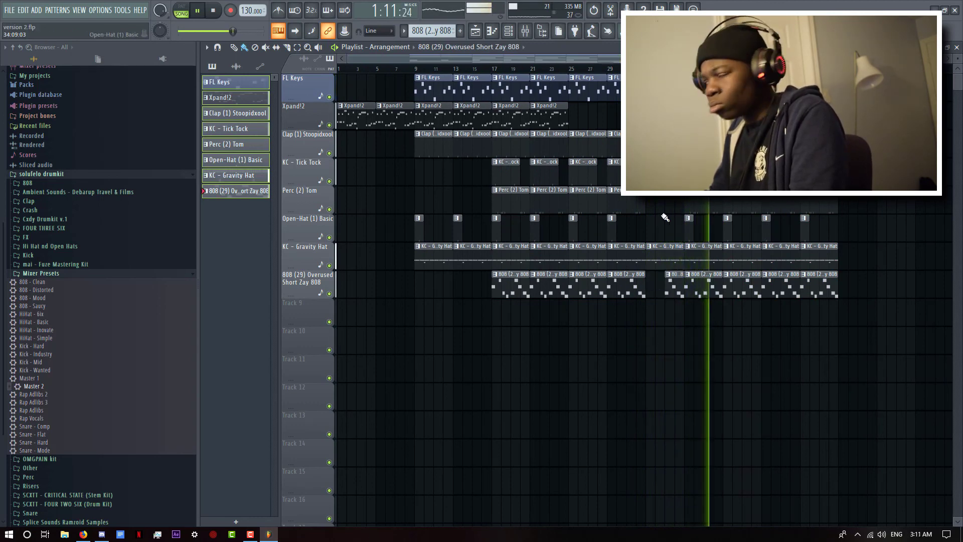
pyautogui.click(9, 10)
pyautogui.click(34, 56)
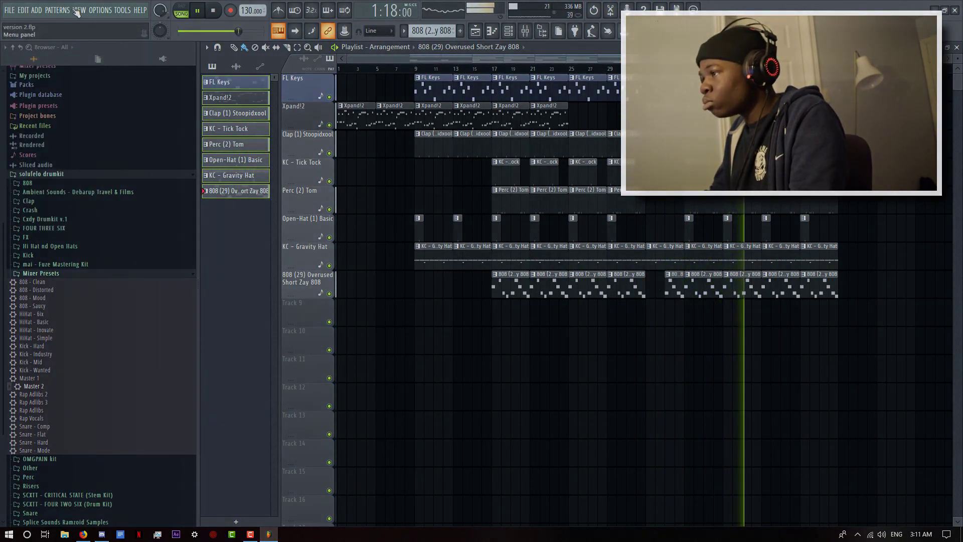